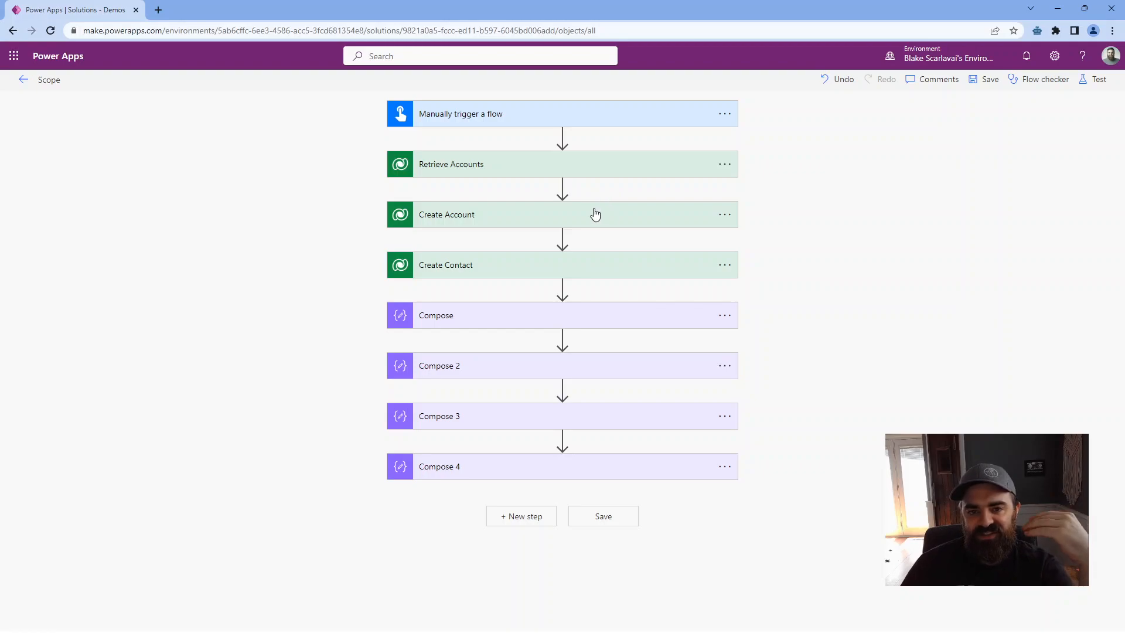
# Configure Create Account to run only after Retrieve Accounts has failed.
pyautogui.click(727, 218)
pyautogui.click(725, 218)
pyautogui.click(722, 218)
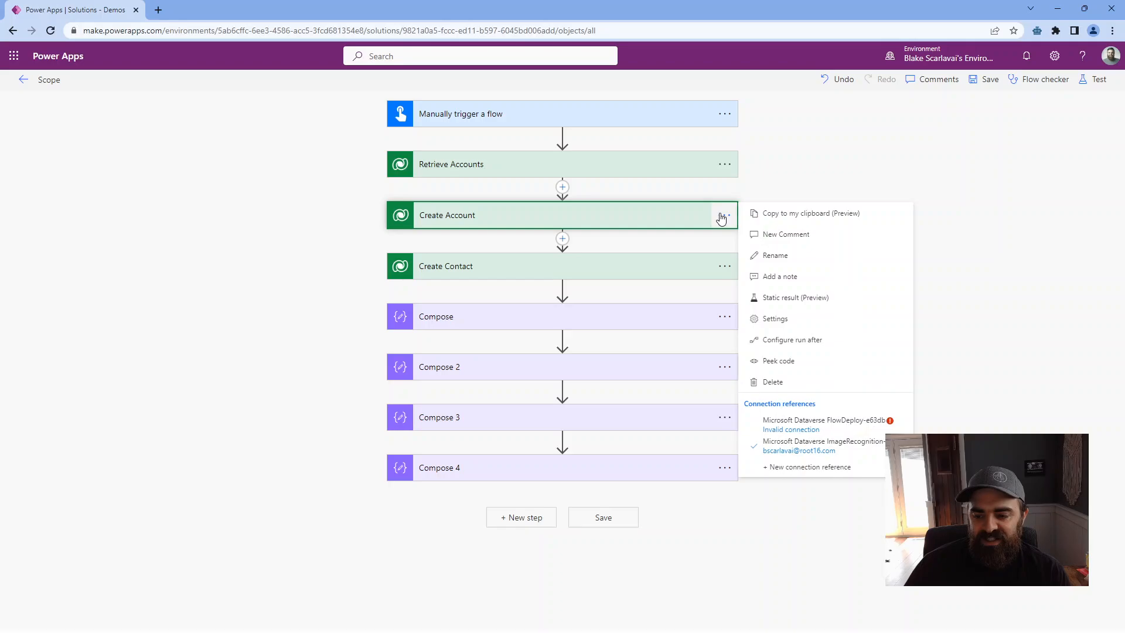
pyautogui.click(800, 346)
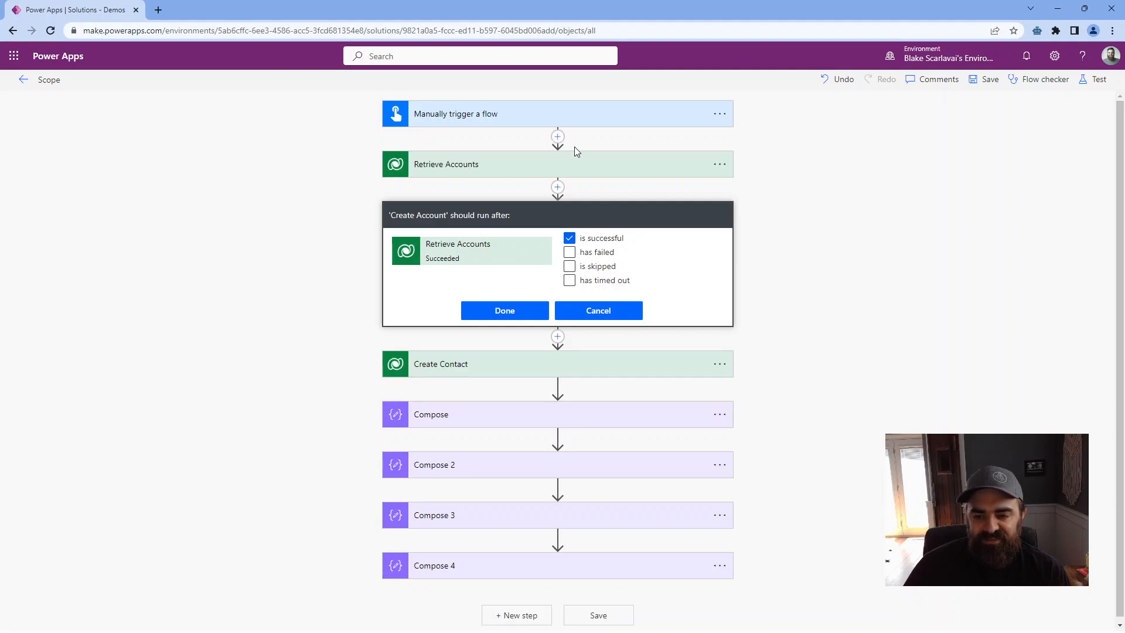
pyautogui.click(609, 241)
pyautogui.click(605, 257)
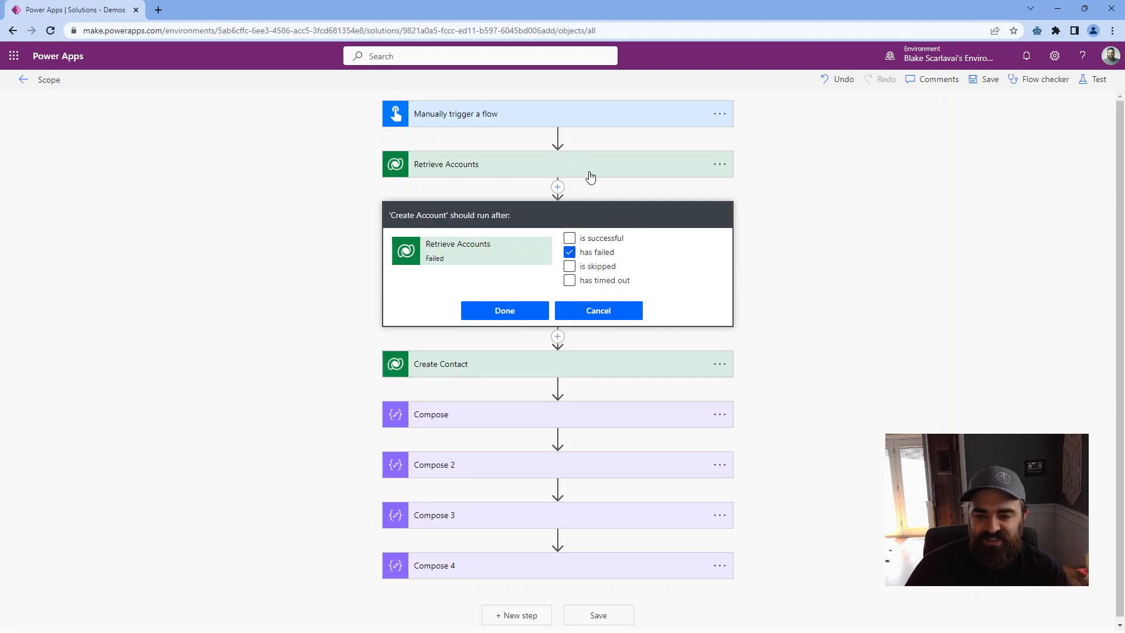
pyautogui.click(512, 315)
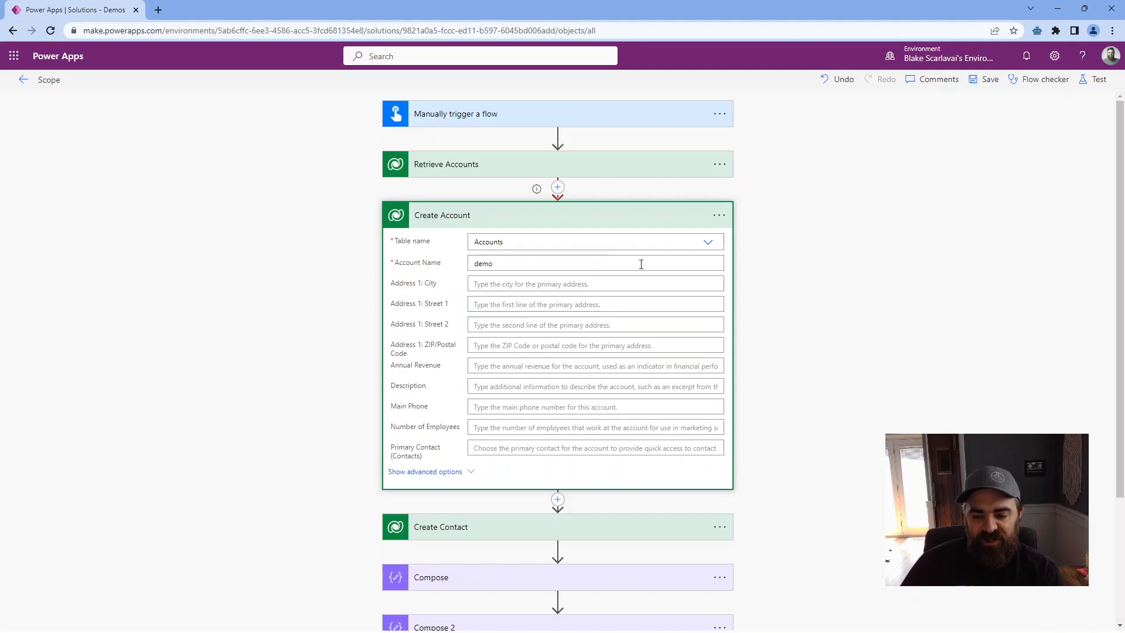
pyautogui.click(719, 215)
pyautogui.click(775, 184)
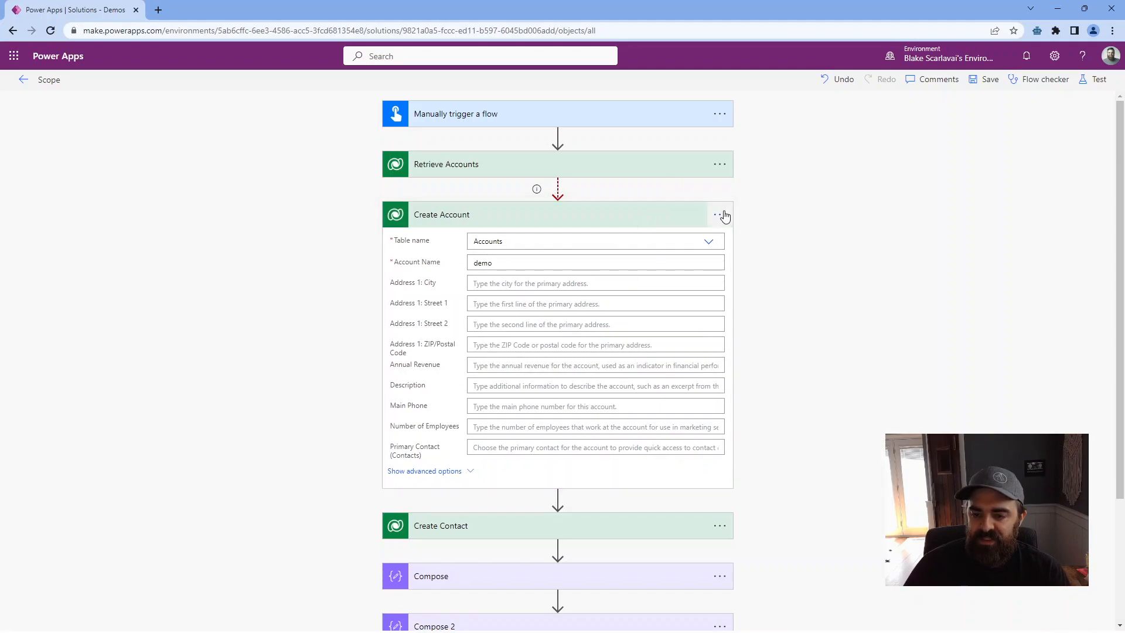
pyautogui.click(721, 215)
pyautogui.click(765, 181)
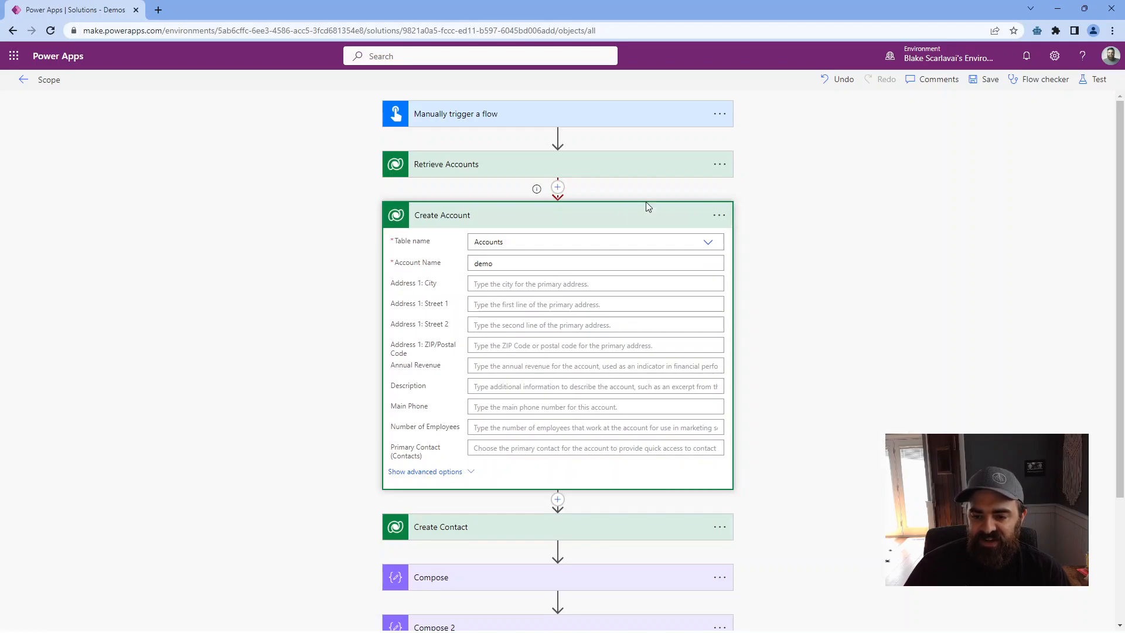
pyautogui.click(618, 221)
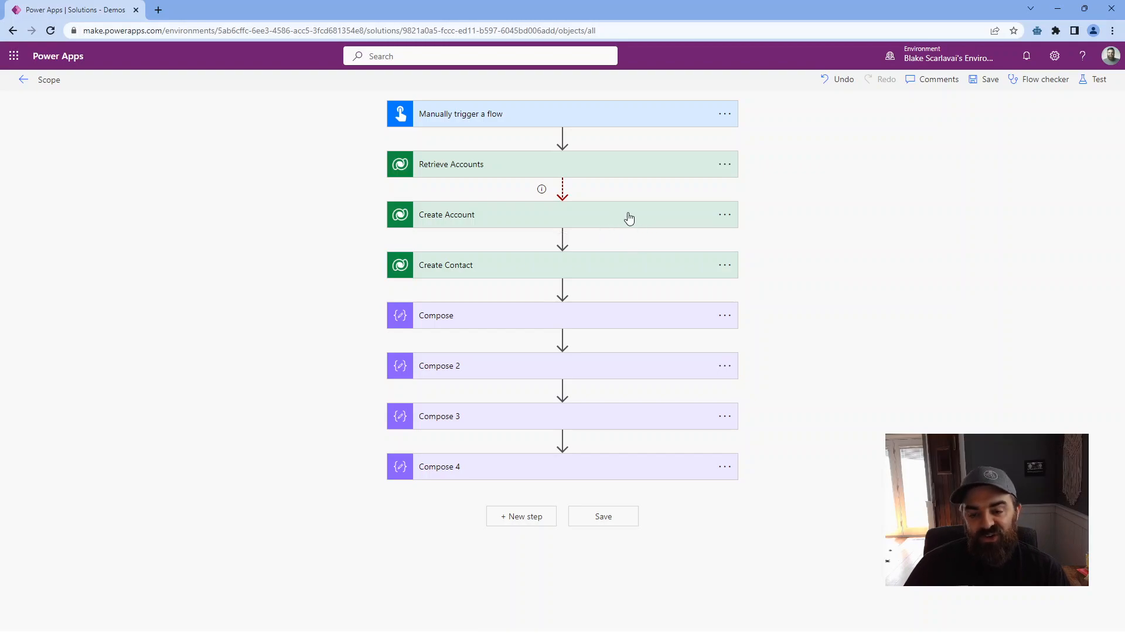
# Configure Create Contact to run only after Create Account has failed.
pyautogui.click(727, 265)
pyautogui.click(811, 391)
pyautogui.click(572, 290)
pyautogui.click(584, 303)
pyautogui.click(511, 361)
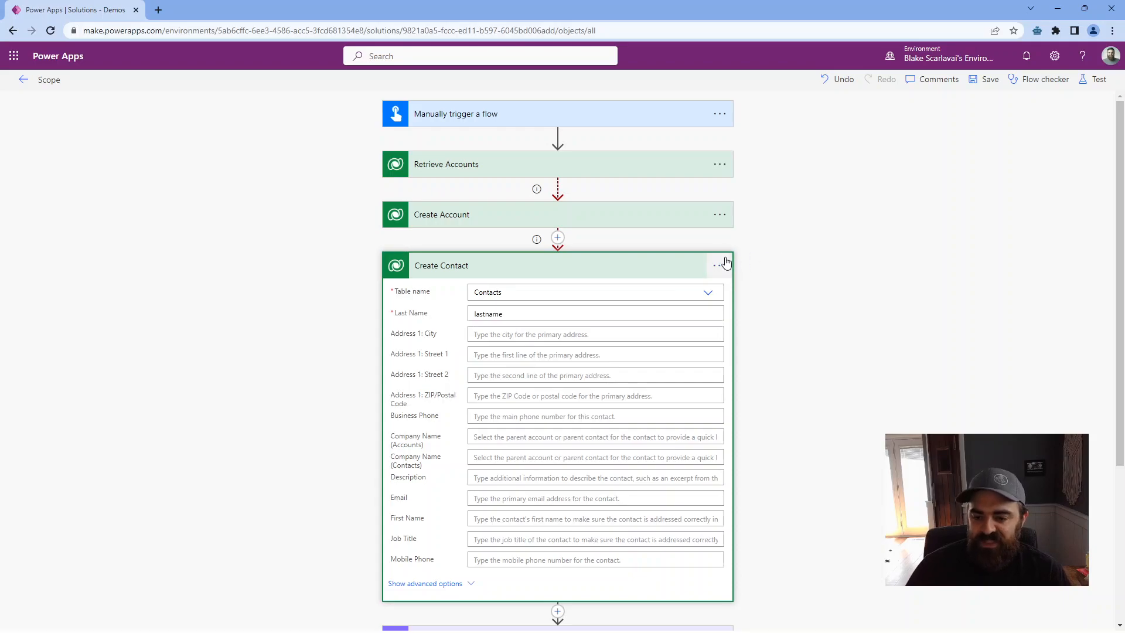
# Set Create Contact back to run only after Create Account is successful.
pyautogui.click(763, 256)
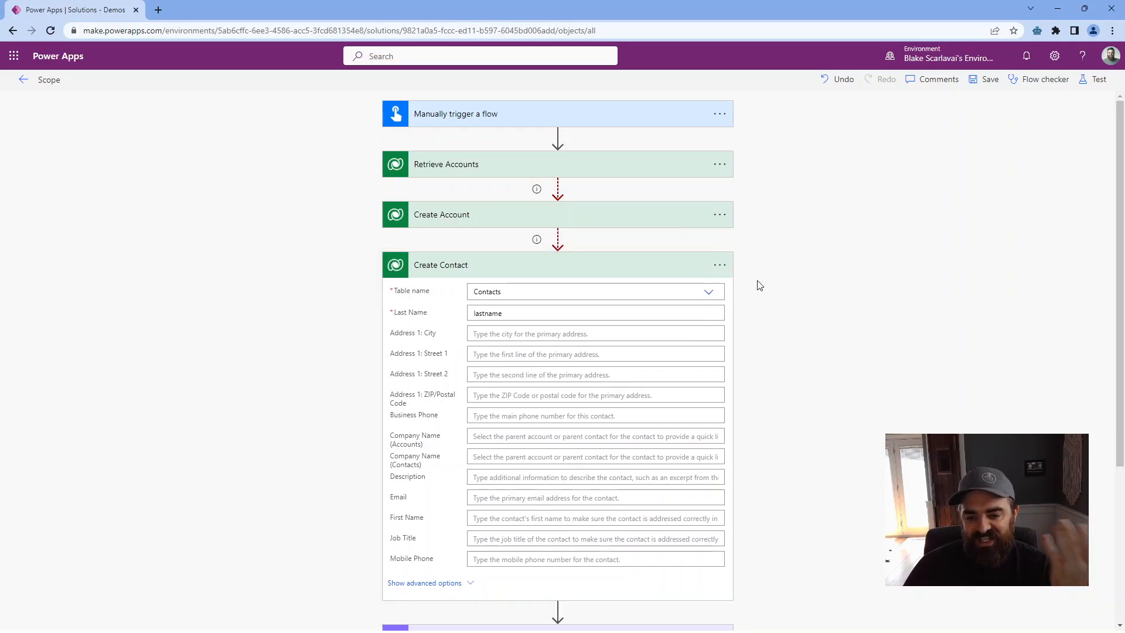
pyautogui.click(719, 268)
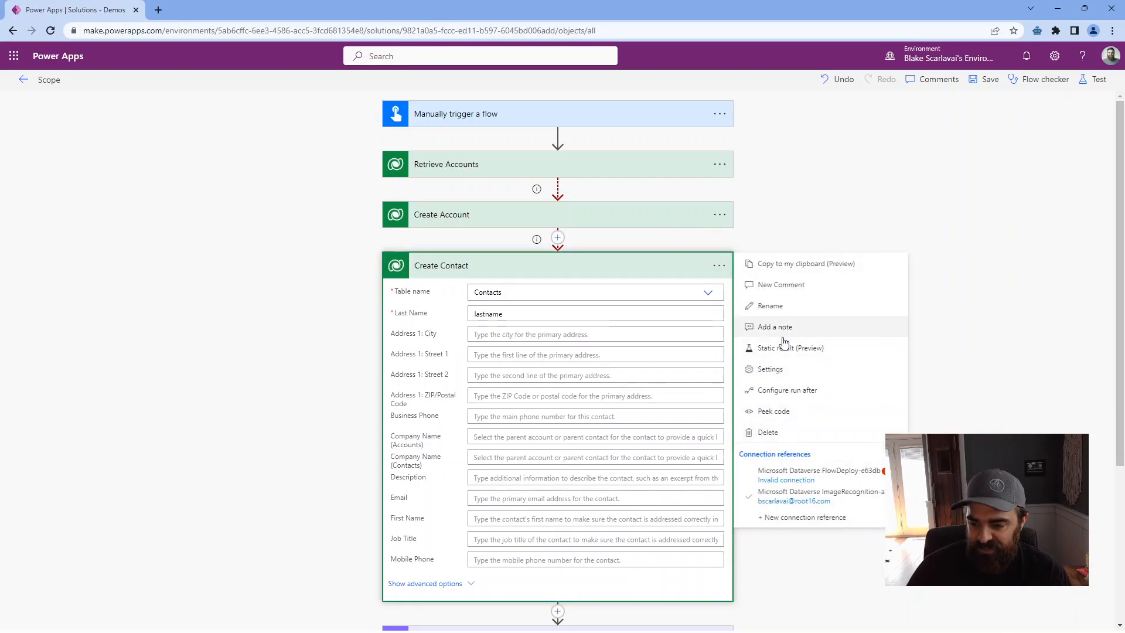
pyautogui.click(830, 391)
pyautogui.click(602, 288)
pyautogui.click(595, 302)
pyautogui.click(503, 362)
# Set Create Account back to run only after Retrieve Accounts is successful.
pyautogui.click(720, 165)
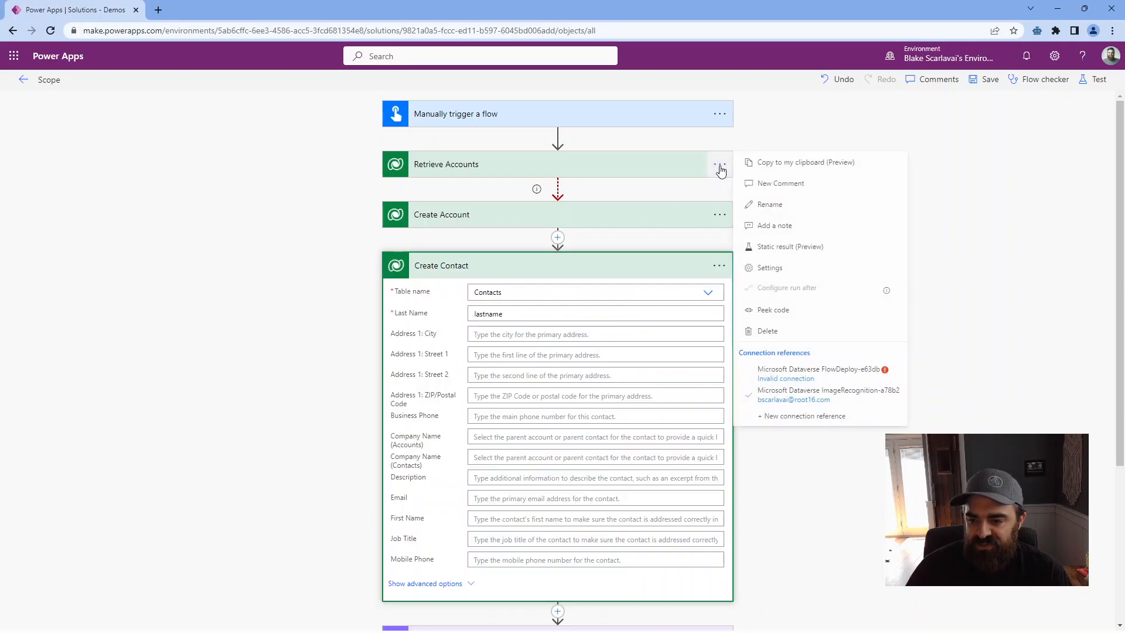
pyautogui.click(617, 216)
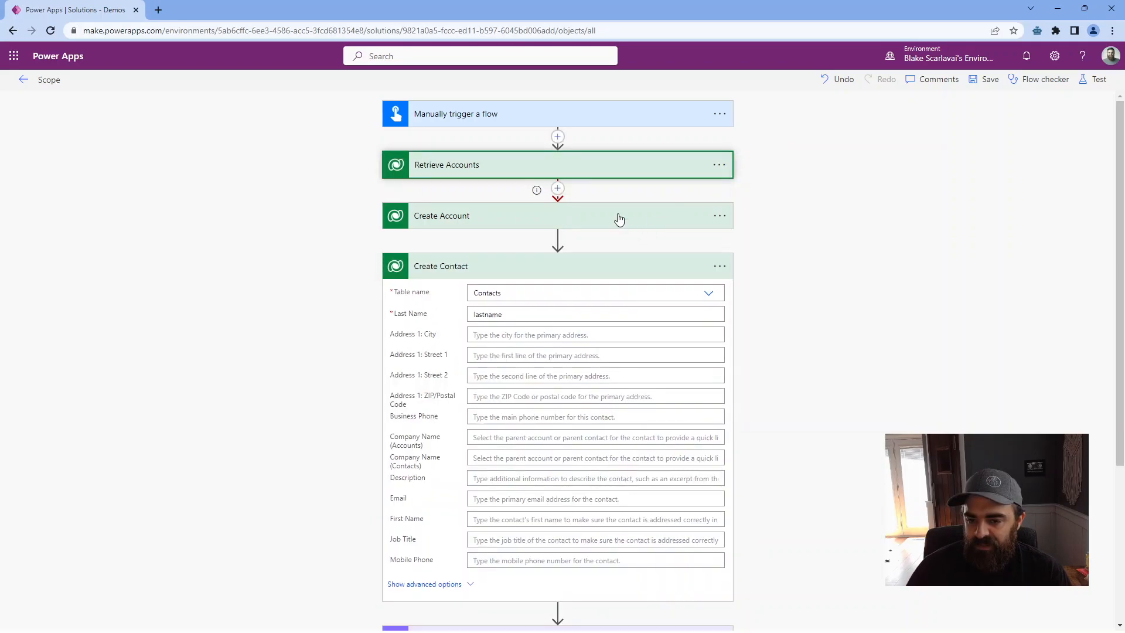
pyautogui.click(720, 215)
pyautogui.click(829, 341)
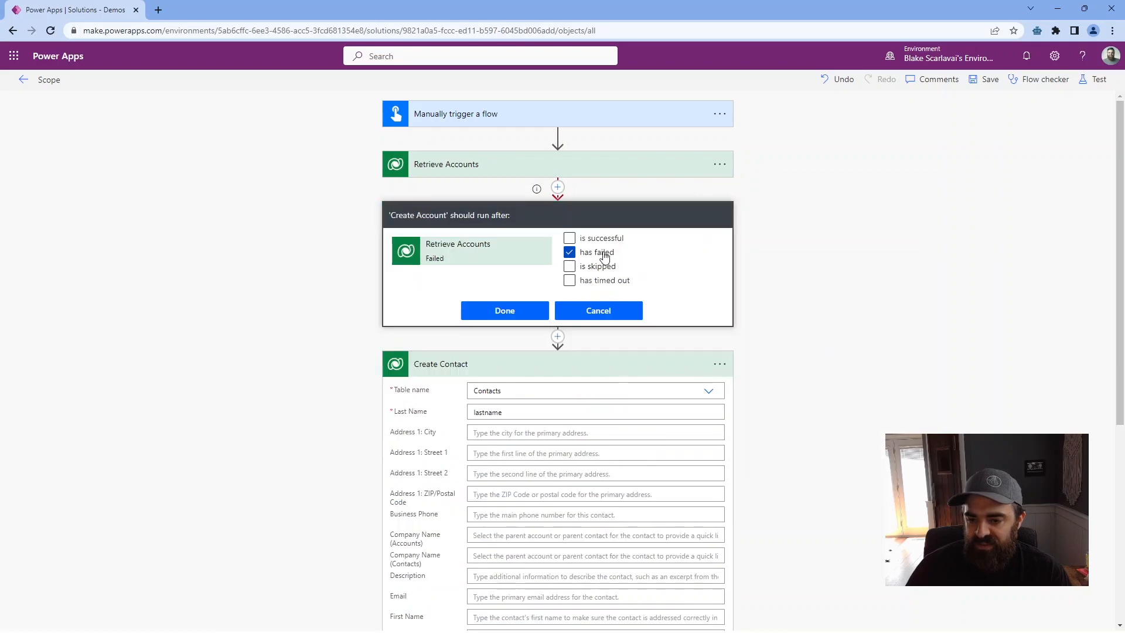
pyautogui.click(585, 245)
pyautogui.click(570, 238)
pyautogui.click(527, 310)
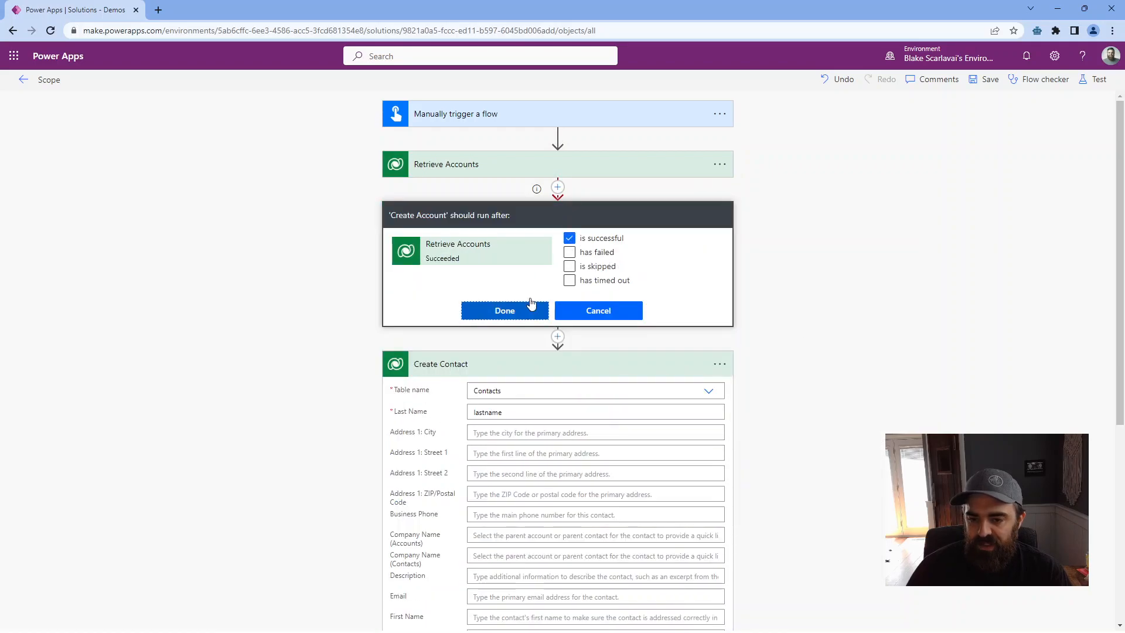
# Insert a Scope control action between the manual trigger and Retrieve Accounts.
pyautogui.click(558, 136)
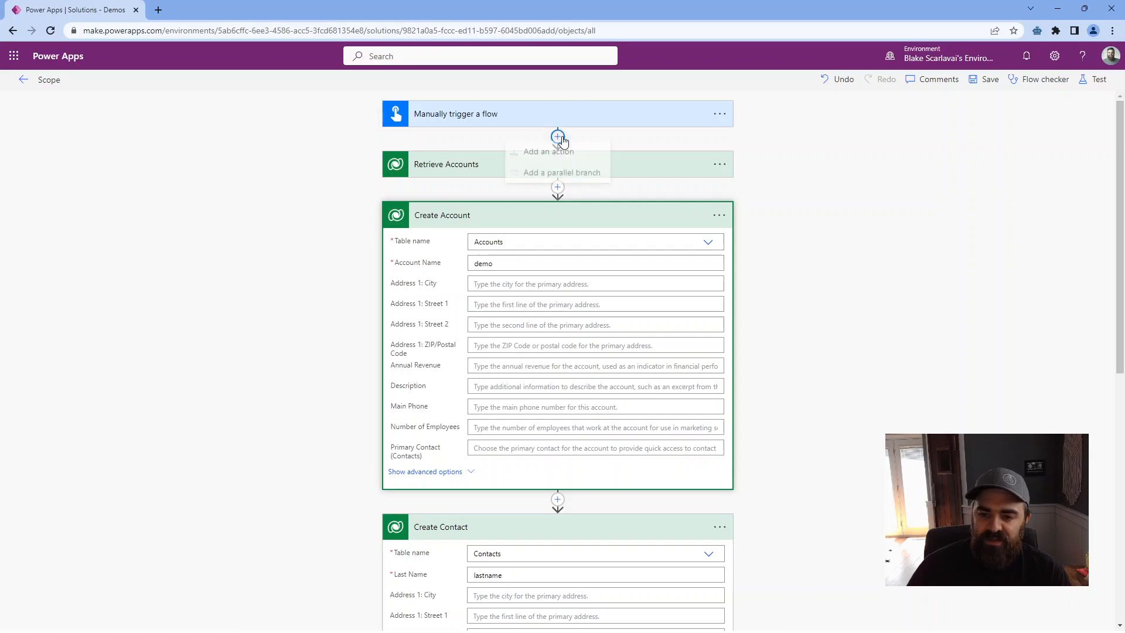
pyautogui.click(579, 156)
pyautogui.click(495, 195)
pyautogui.write('scope')
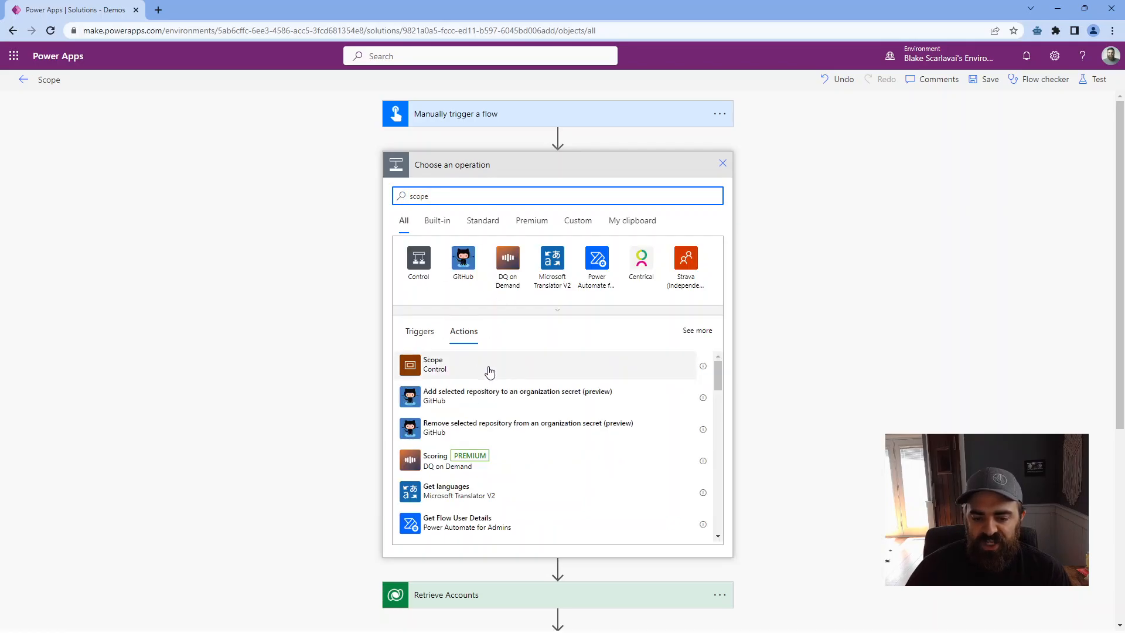
pyautogui.click(489, 371)
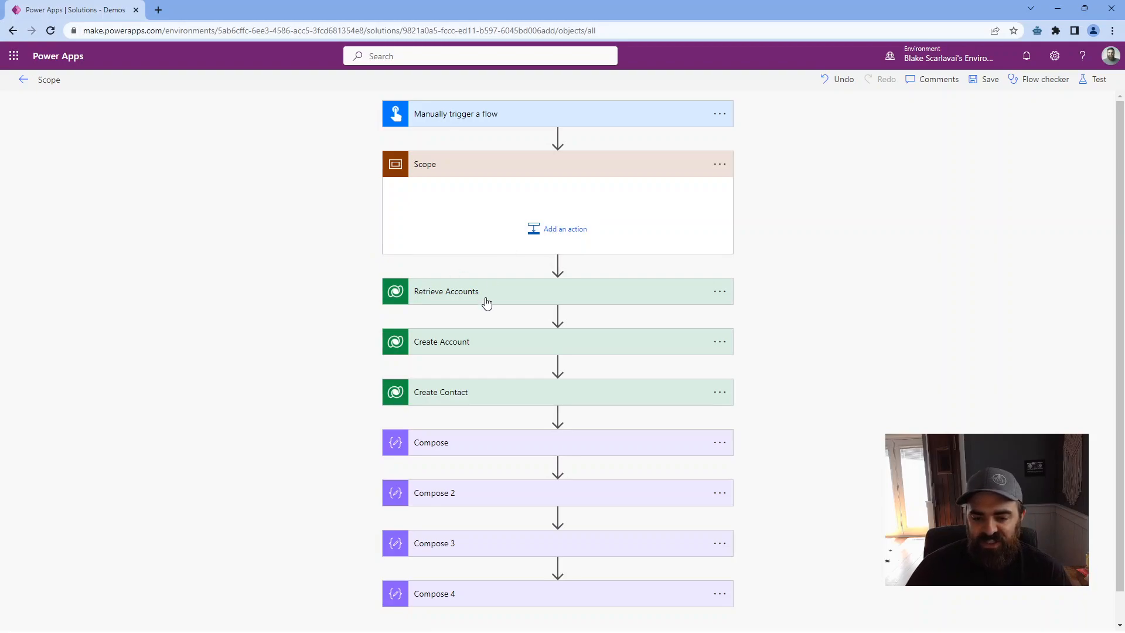
# Move Retrieve Accounts and Create Account, in that order, into the Scope.
pyautogui.moveTo(491, 283); pyautogui.dragTo(511, 205)
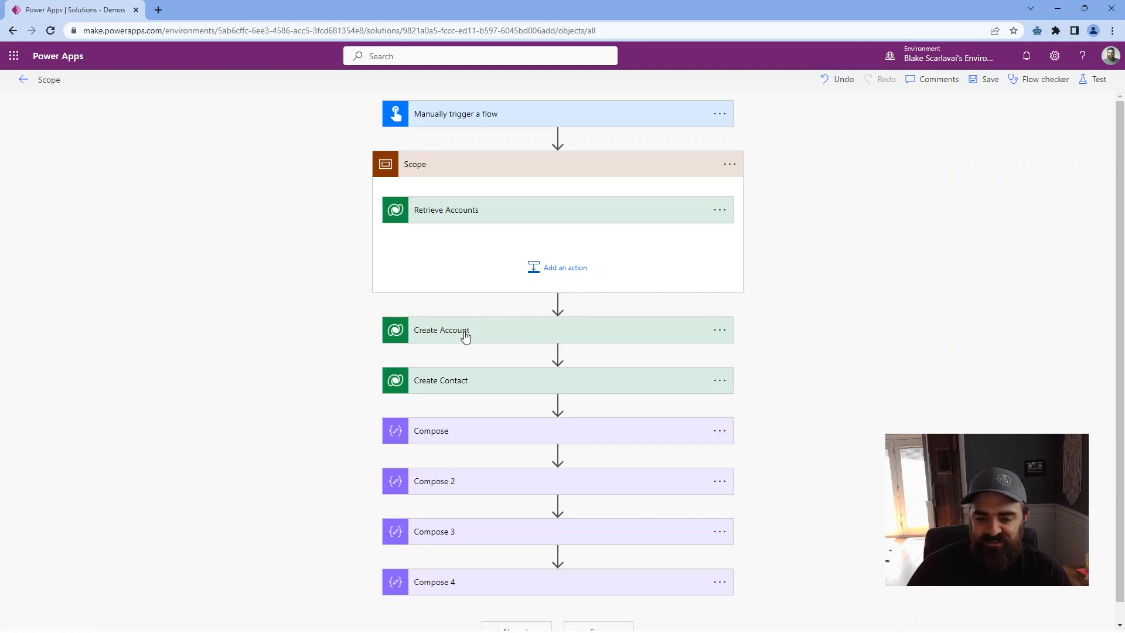
pyautogui.moveTo(466, 337); pyautogui.dragTo(473, 249)
pyautogui.moveTo(466, 337); pyautogui.dragTo(476, 253)
pyautogui.click(317, 275)
pyautogui.scroll(-1, 348, 300)
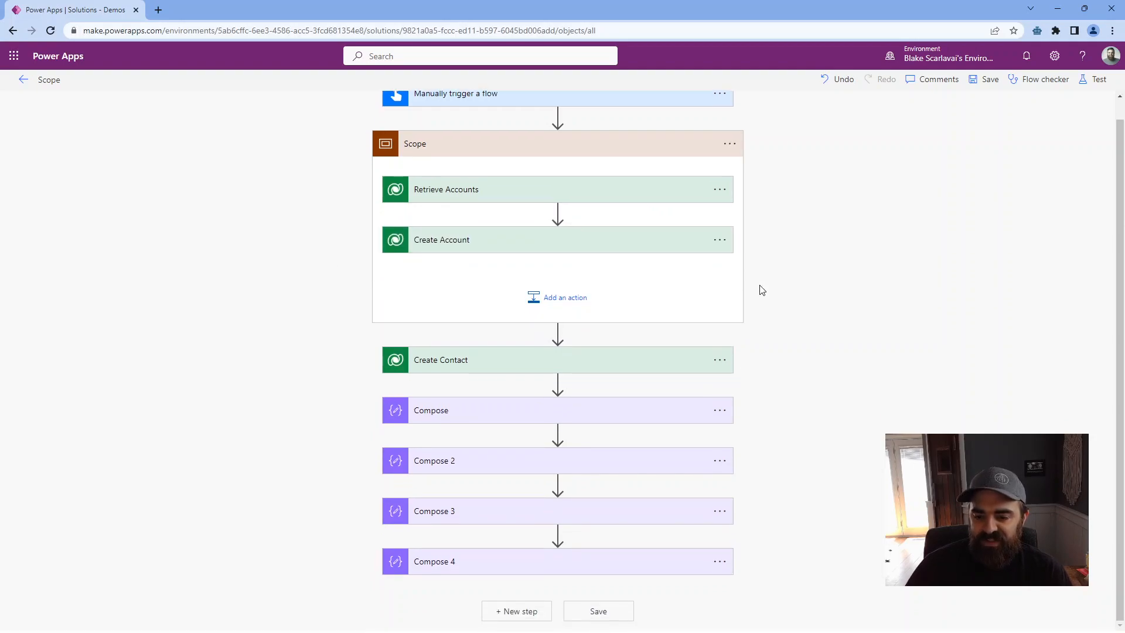
# Collapse the Scope and configure Create Contact to run only after the Scope has failed.
pyautogui.click(663, 147)
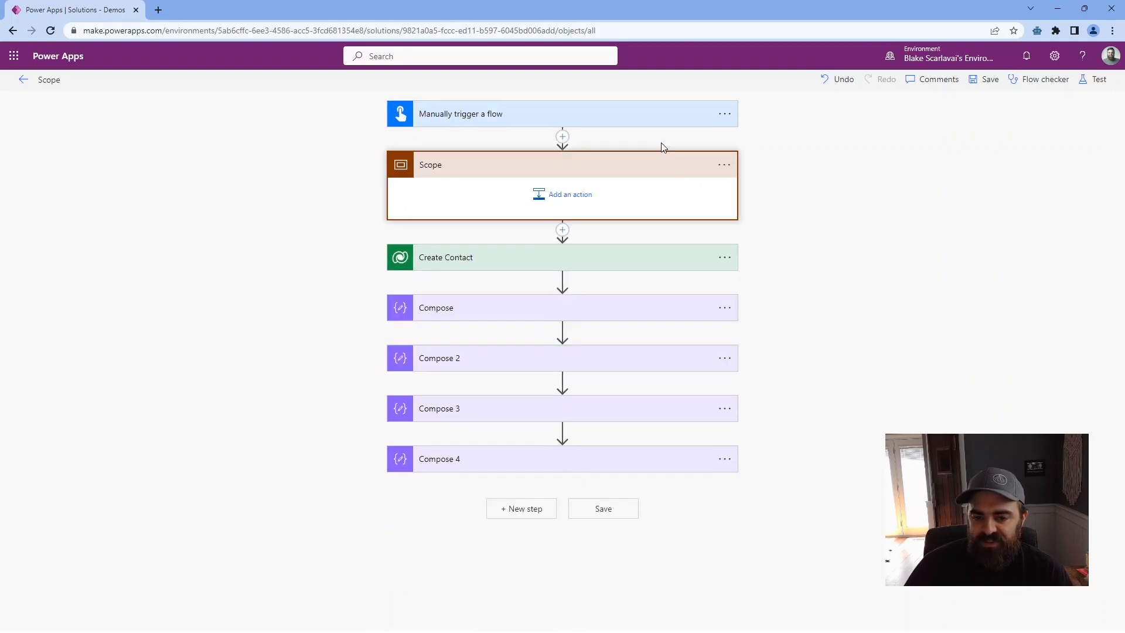
pyautogui.click(733, 220)
pyautogui.click(719, 215)
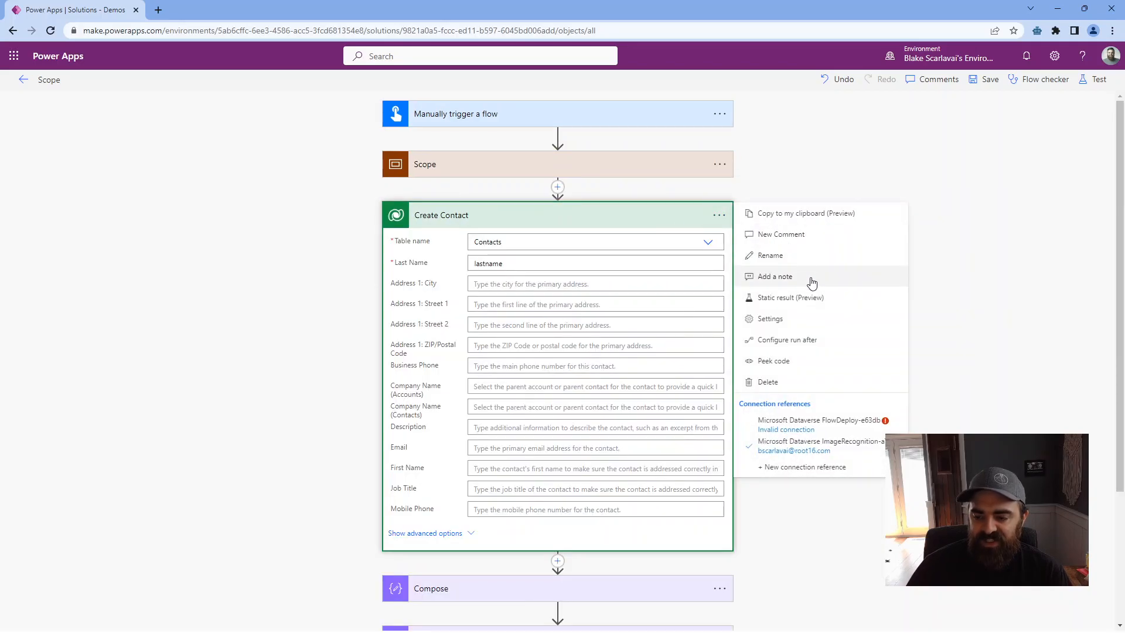
pyautogui.click(820, 340)
pyautogui.click(577, 238)
pyautogui.click(584, 252)
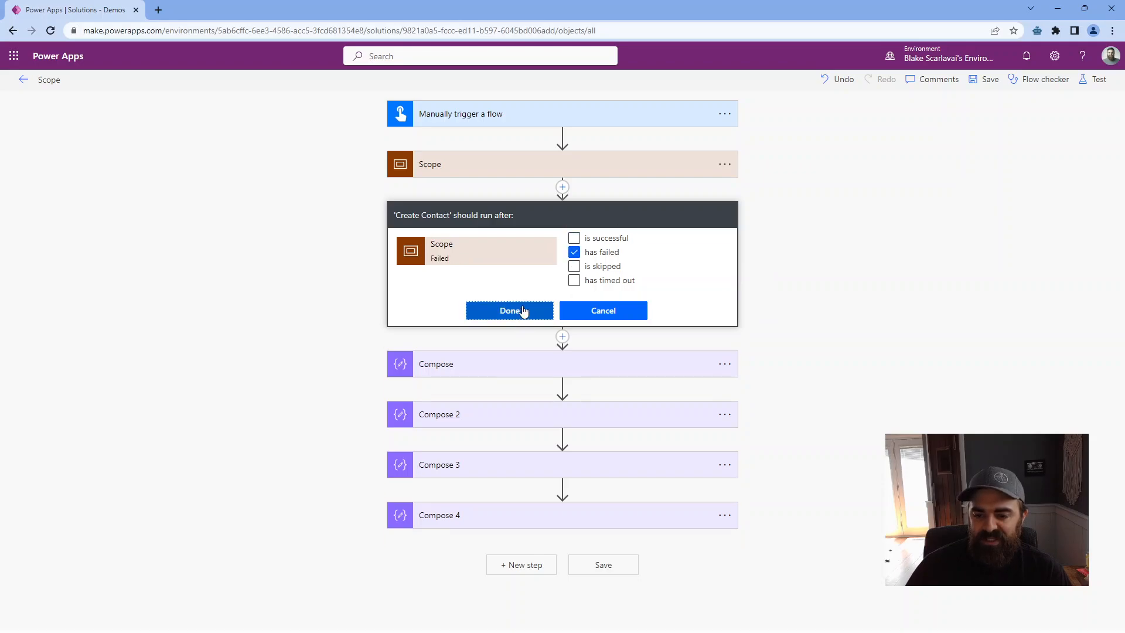
pyautogui.click(524, 311)
# Expand the Scope and set Create Contact back to run only after the Scope is successful.
pyautogui.click(643, 167)
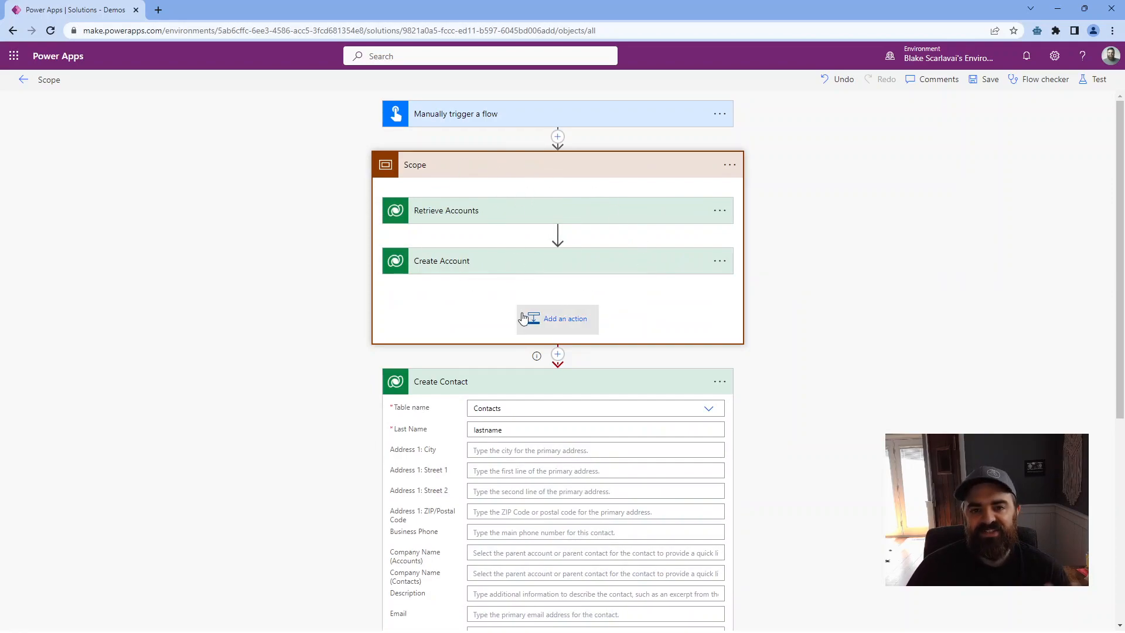
pyautogui.scroll(-1, 568, 362)
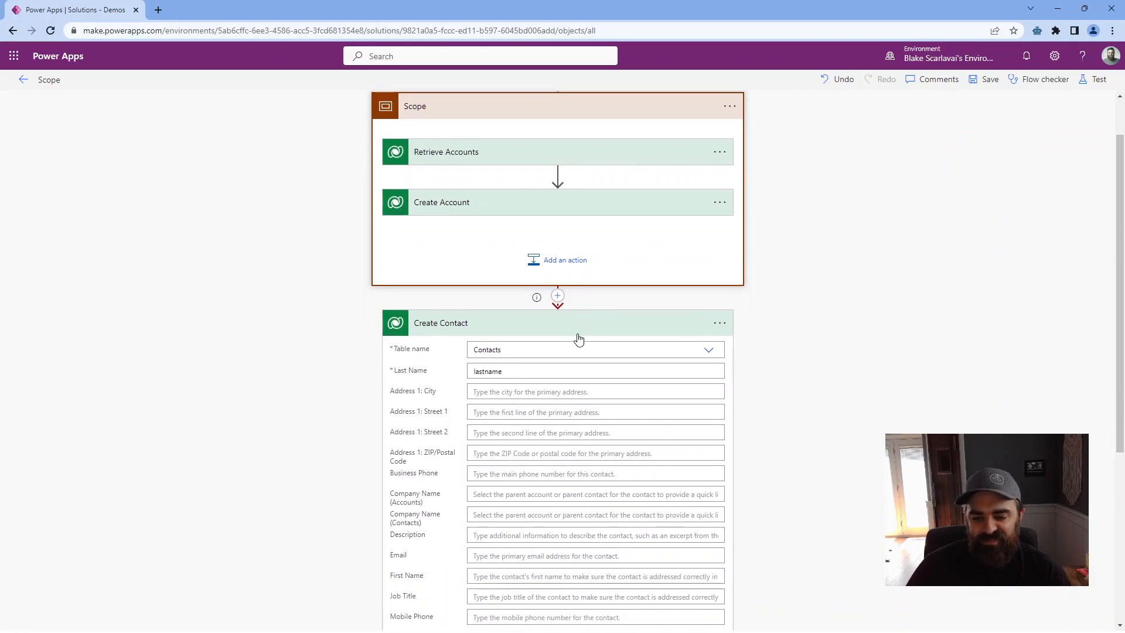
pyautogui.click(693, 303)
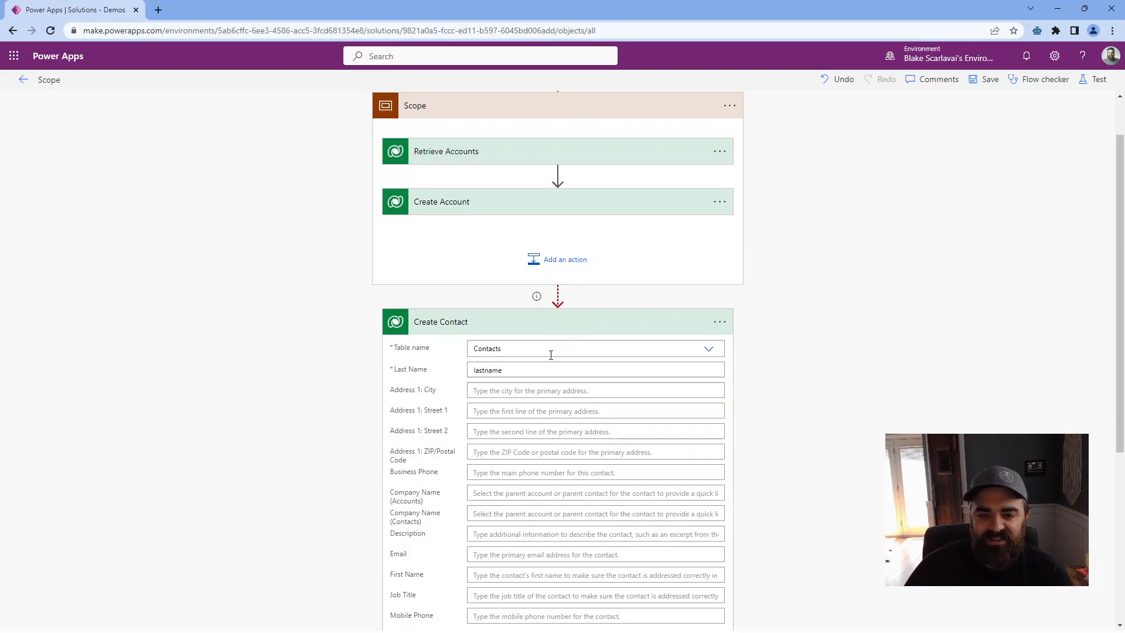
pyautogui.moveTo(574, 299)
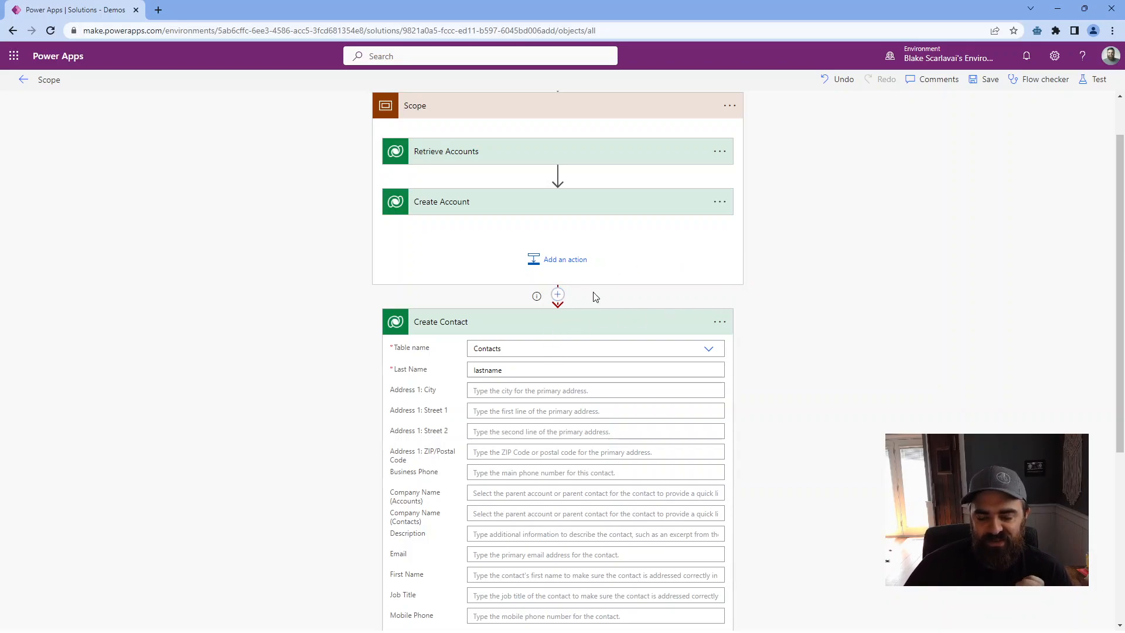
pyautogui.click(719, 323)
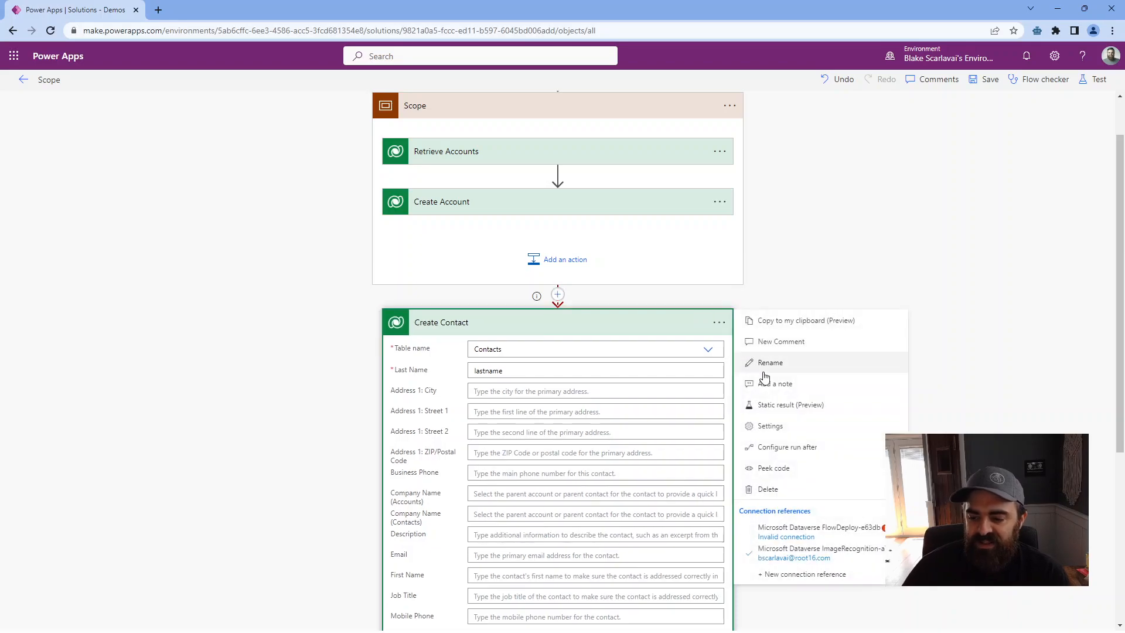
pyautogui.click(795, 448)
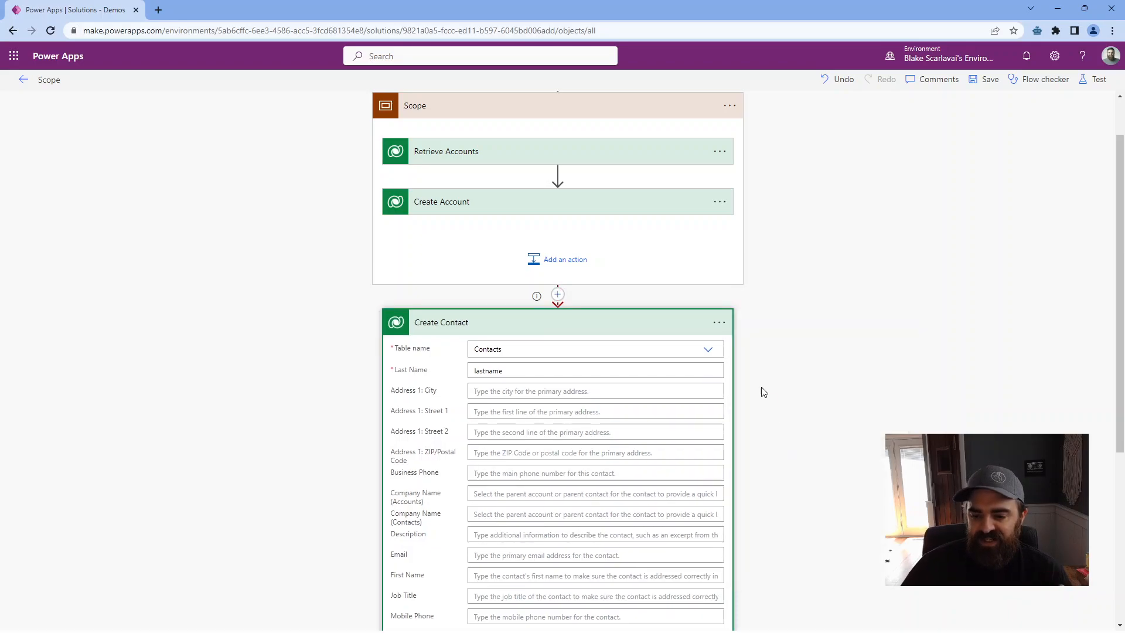
pyautogui.click(570, 345)
pyautogui.click(569, 360)
pyautogui.click(524, 417)
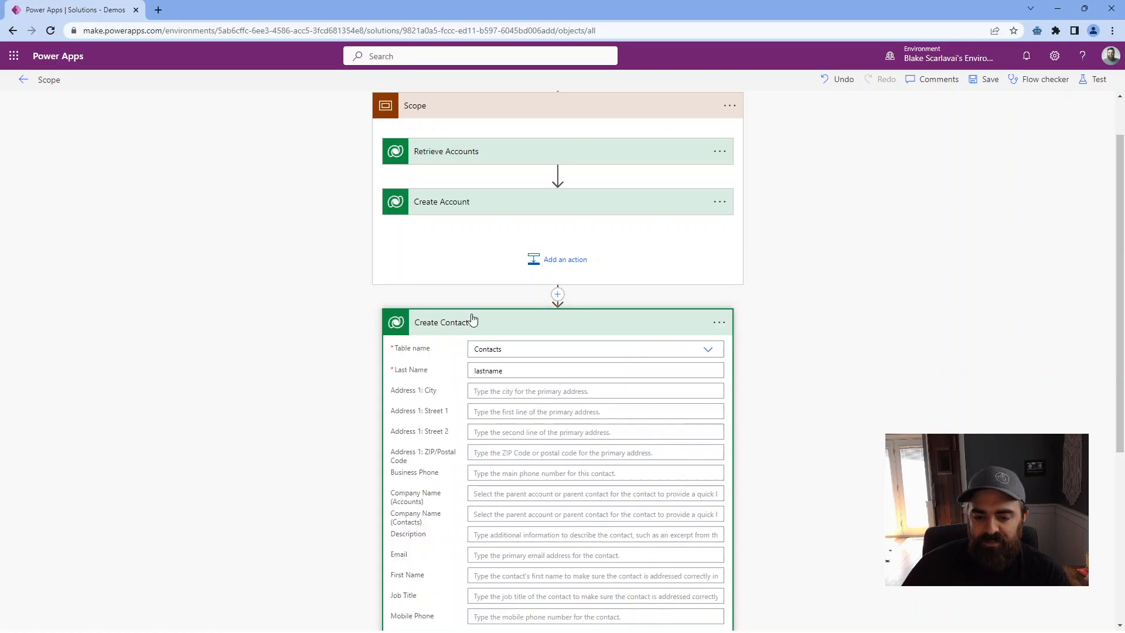
# Collapse Create Contact and move it and the first Compose action into the Scope below Create Account.
pyautogui.click(486, 317)
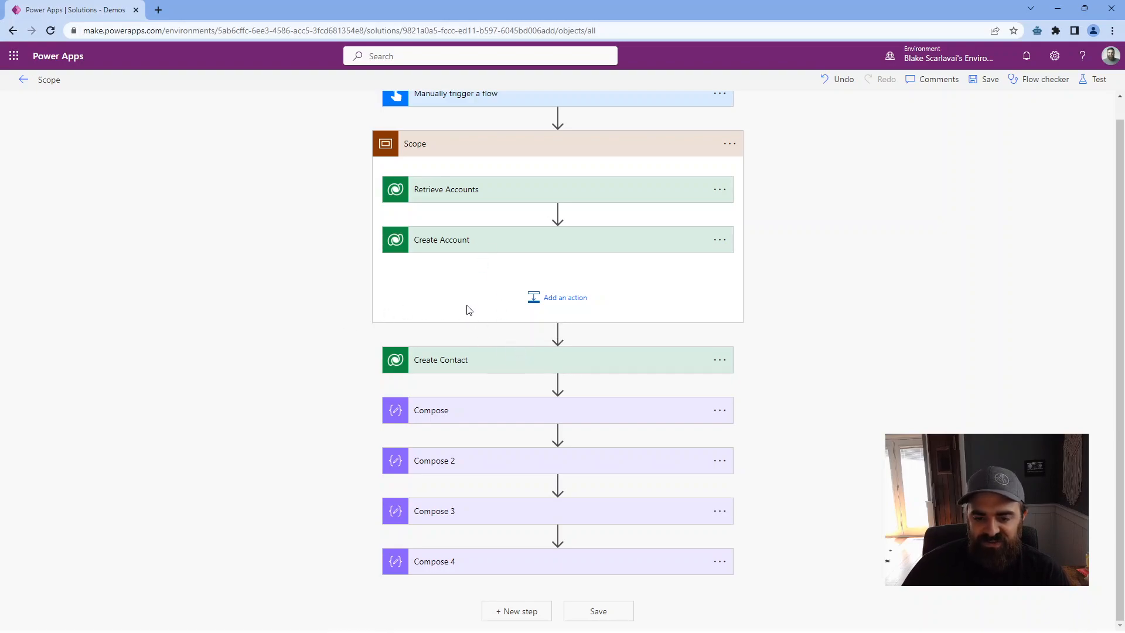
pyautogui.moveTo(509, 366); pyautogui.dragTo(511, 275)
pyautogui.moveTo(446, 444); pyautogui.dragTo(476, 359)
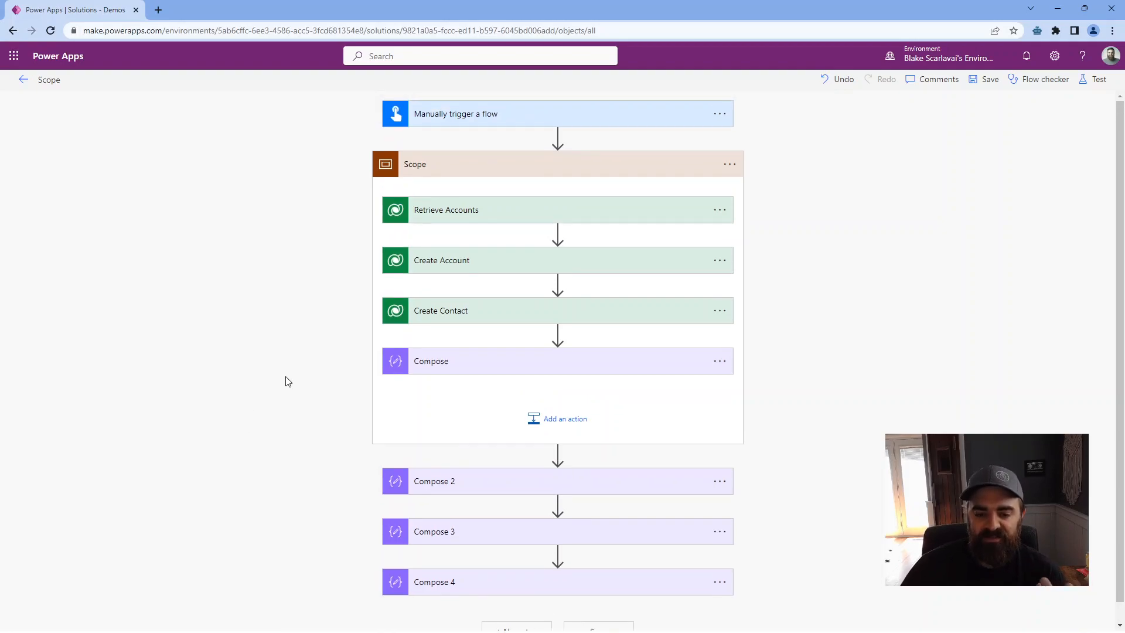
# Collapse and re-expand the Scope to review the actions grouped inside it, leaving it collapsed.
pyautogui.click(464, 166)
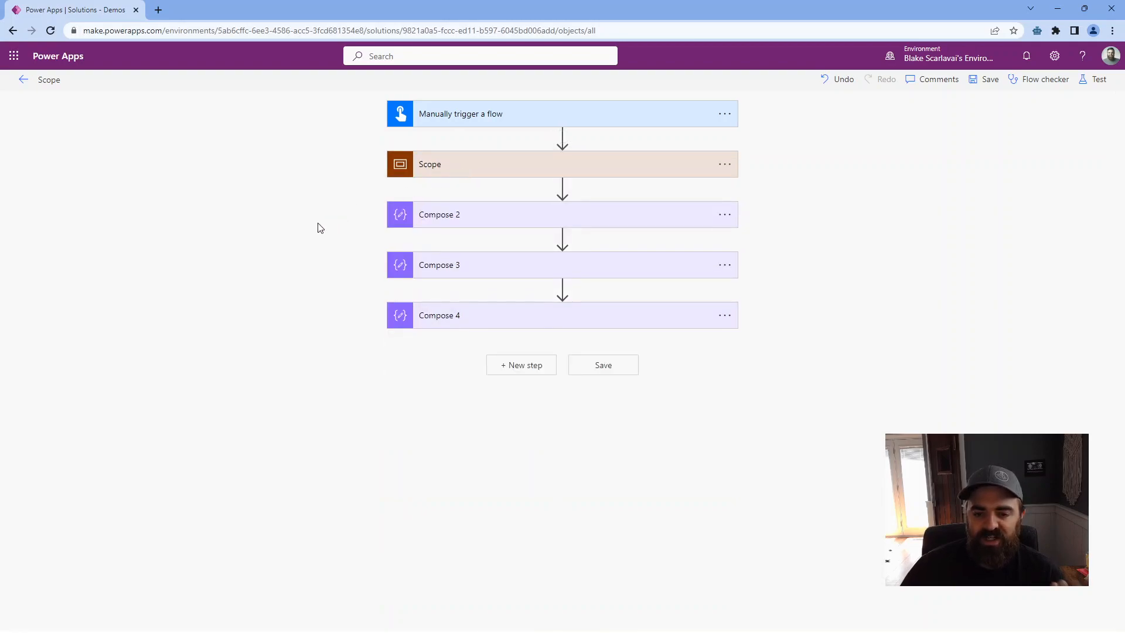
pyautogui.click(463, 171)
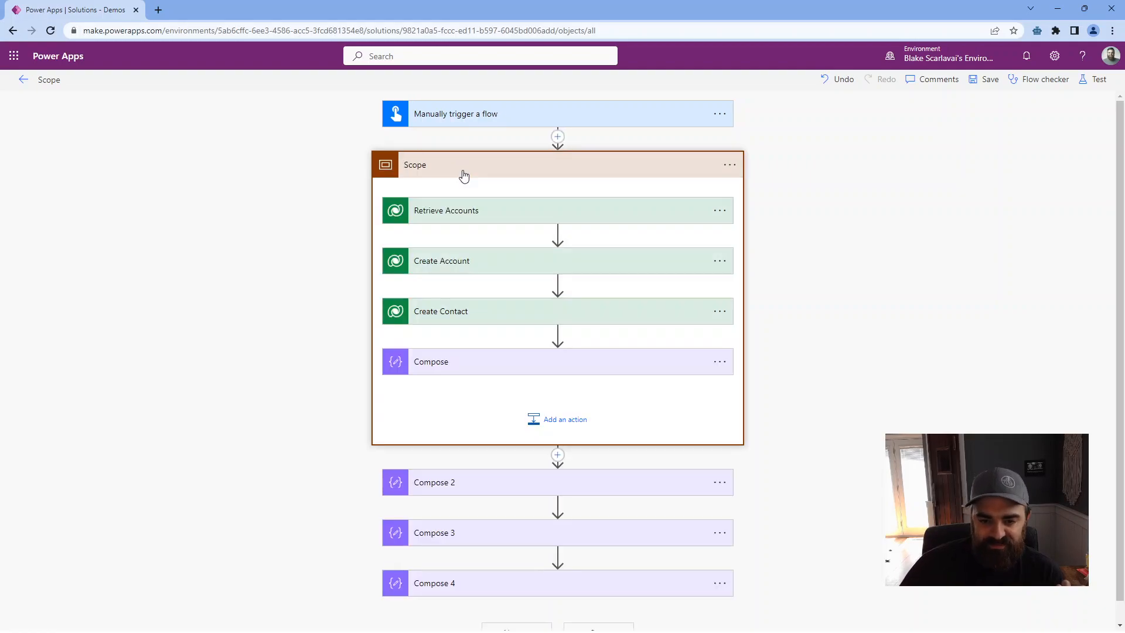
pyautogui.click(510, 167)
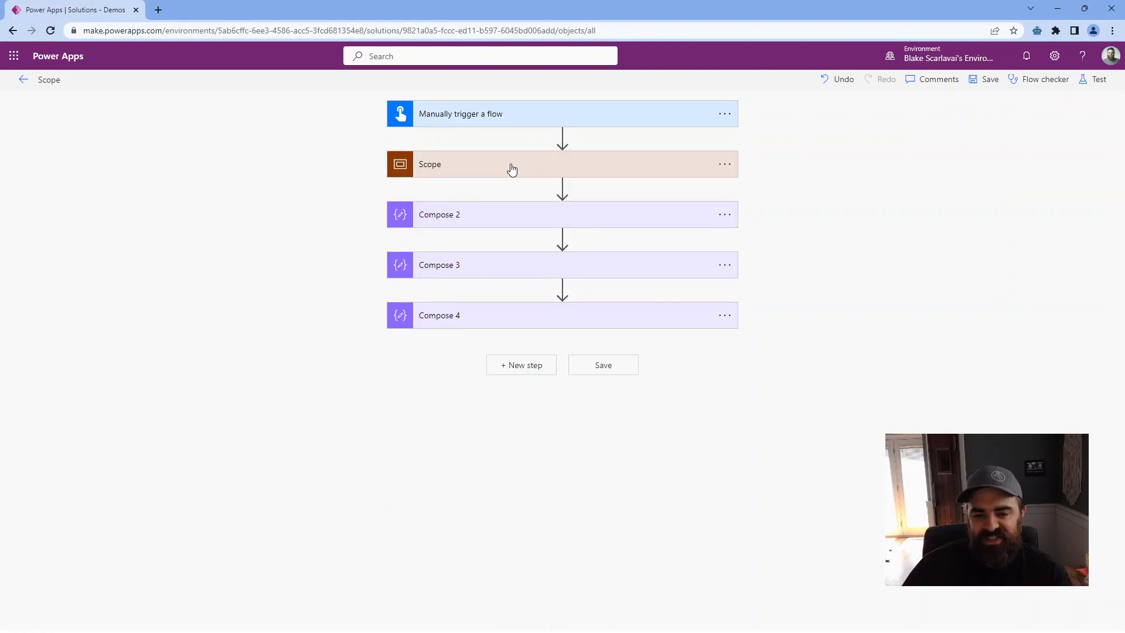
pyautogui.click(725, 164)
pyautogui.click(799, 205)
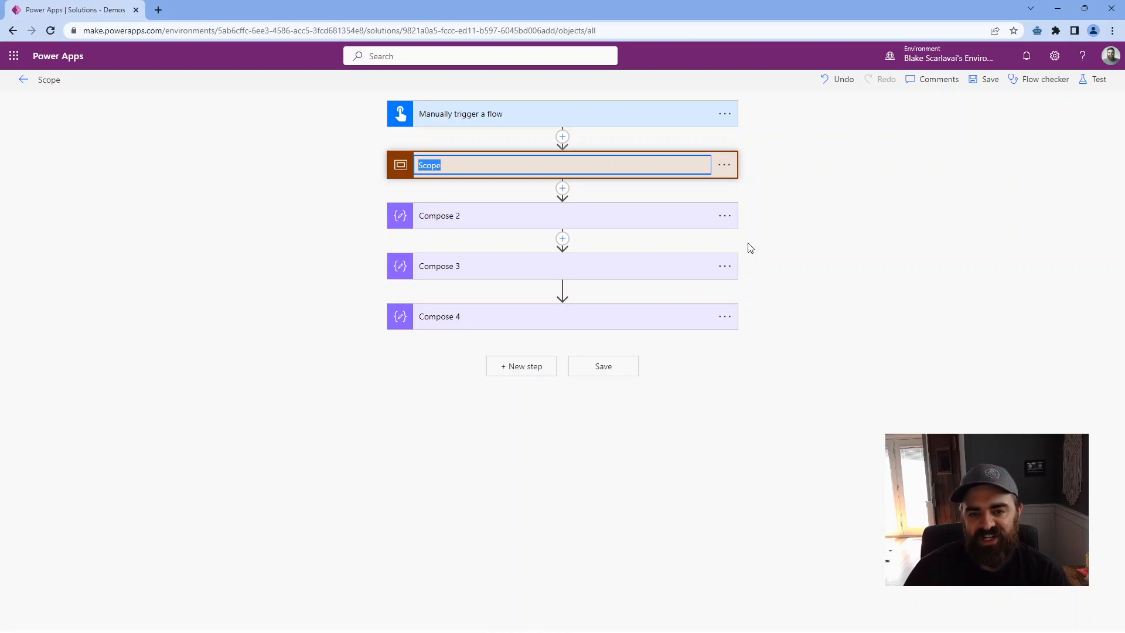
pyautogui.click(800, 272)
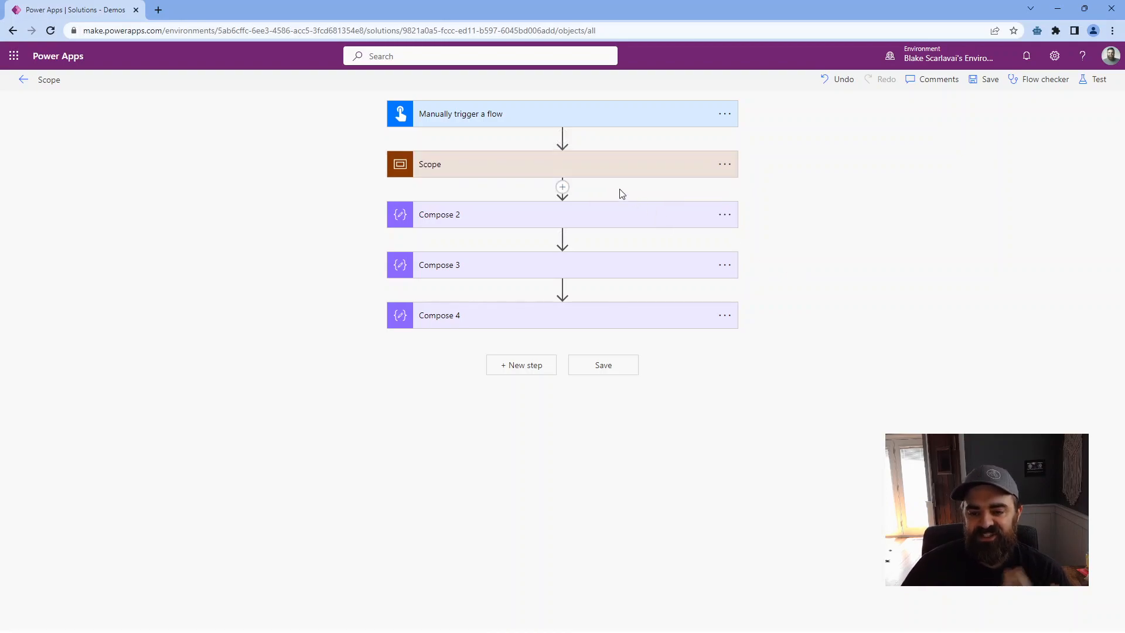
# Expand and collapse the Scope repeatedly to compare its full list of actions with the condensed flow.
pyautogui.click(588, 175)
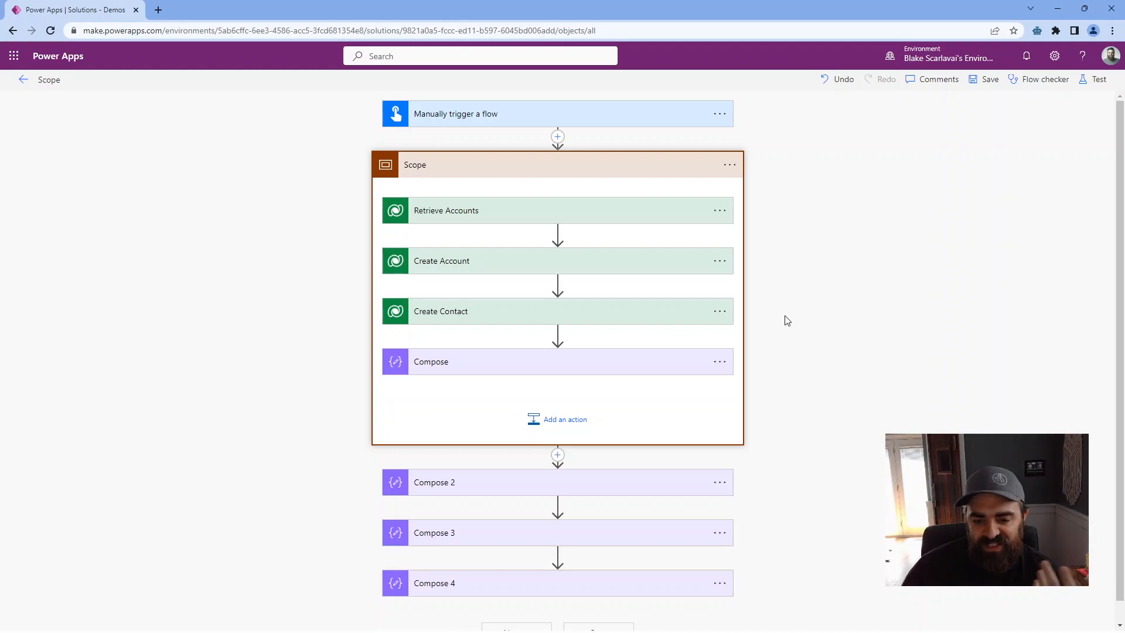
pyautogui.scroll(-1, 767, 427)
pyautogui.scroll(1, 762, 352)
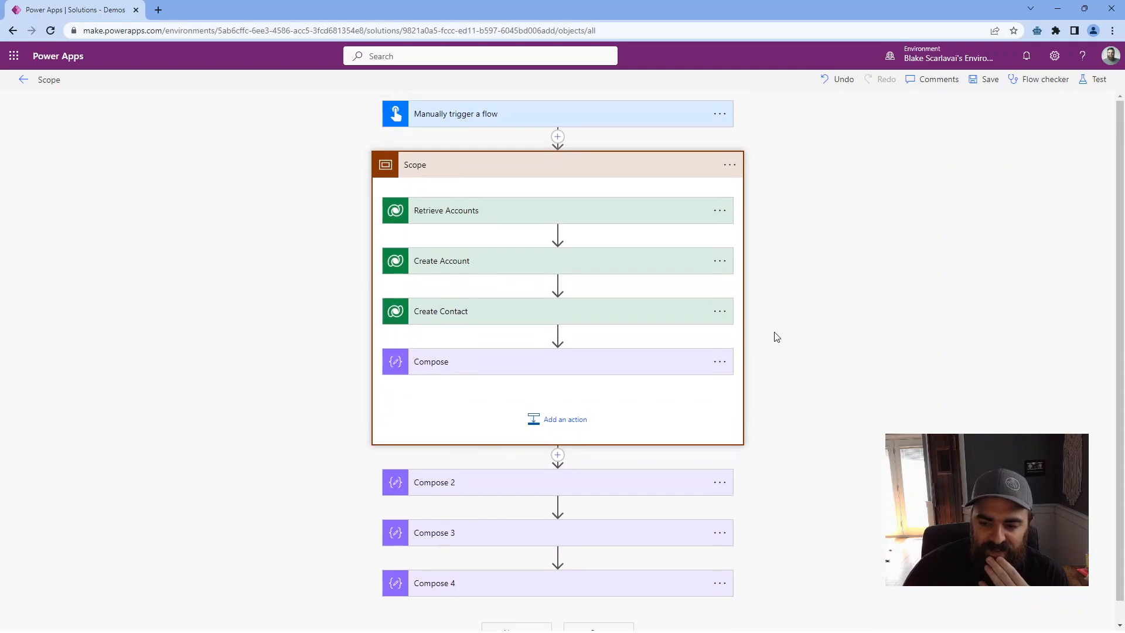
pyautogui.click(629, 176)
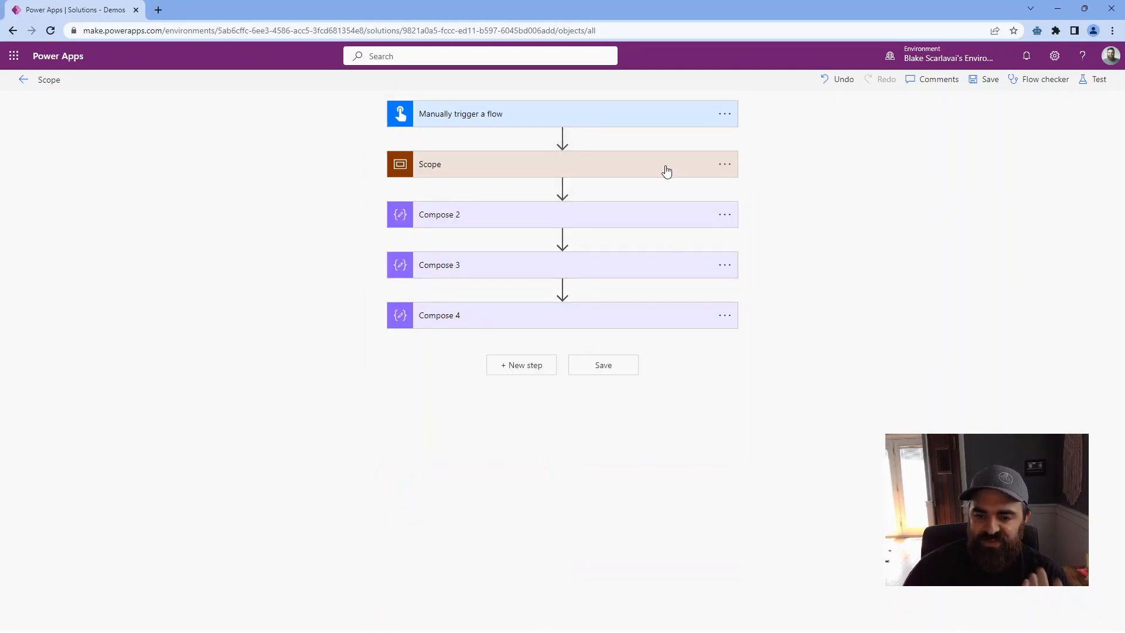
pyautogui.click(666, 170)
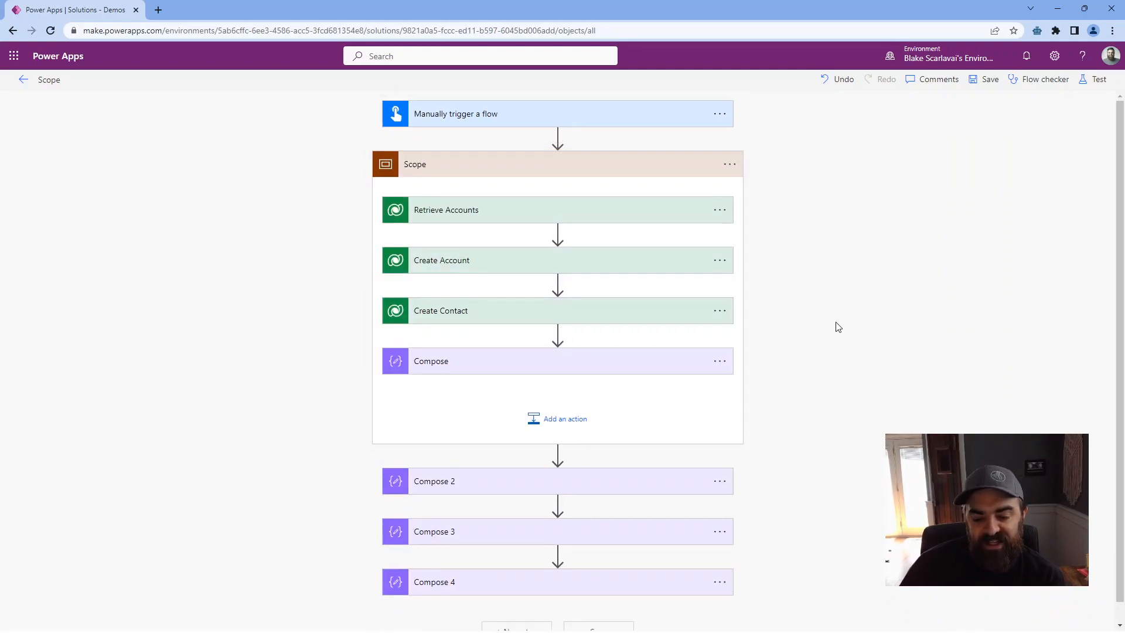
pyautogui.scroll(-1, 826, 328)
pyautogui.scroll(1, 703, 234)
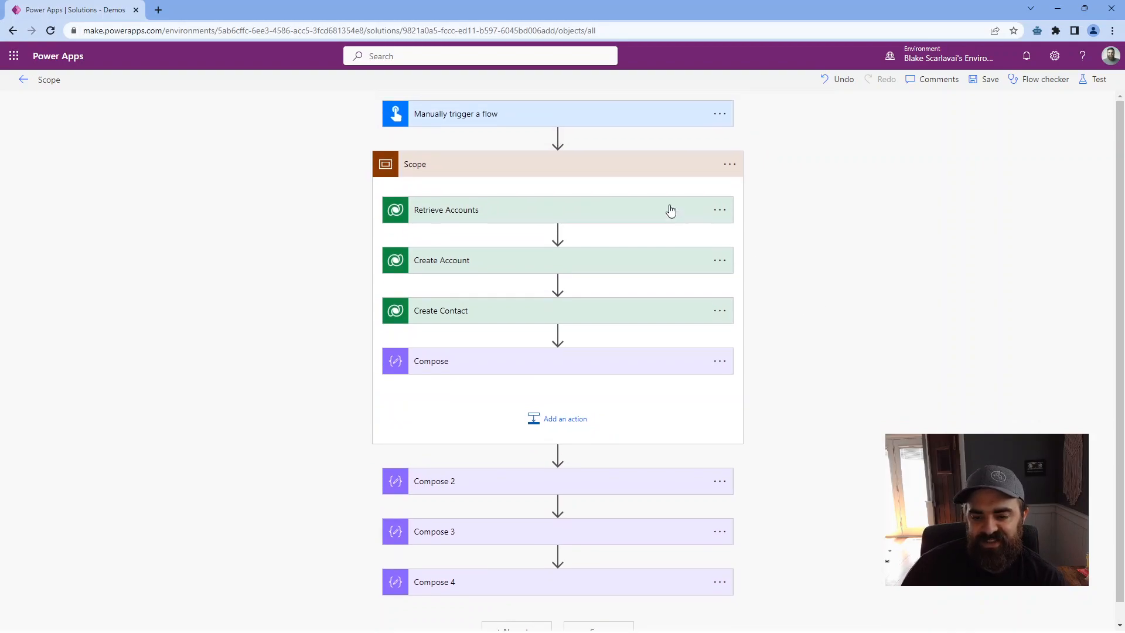
pyautogui.click(627, 169)
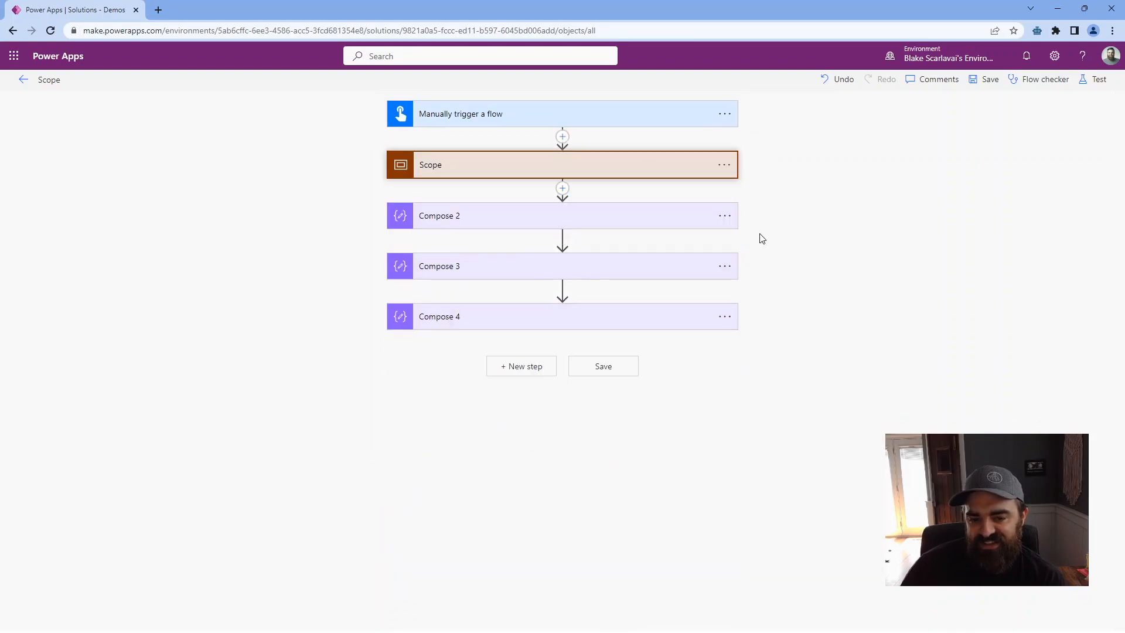
pyautogui.click(673, 167)
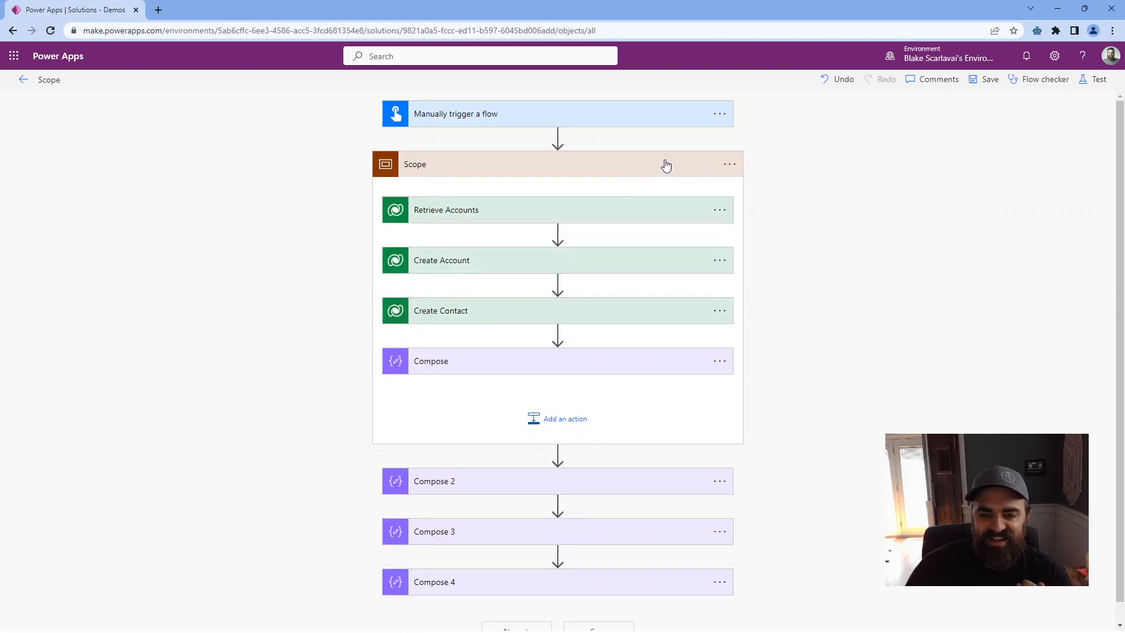
pyautogui.click(605, 171)
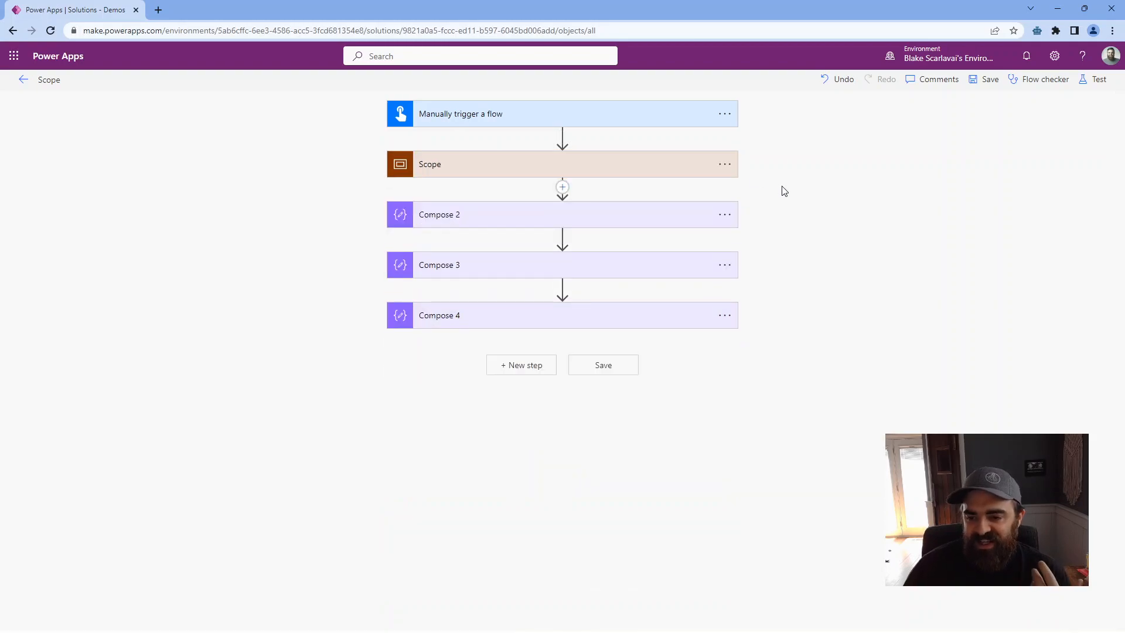
# Expand the Scope and copy it with all its actions to the clipboard.
pyautogui.click(691, 169)
pyautogui.click(730, 164)
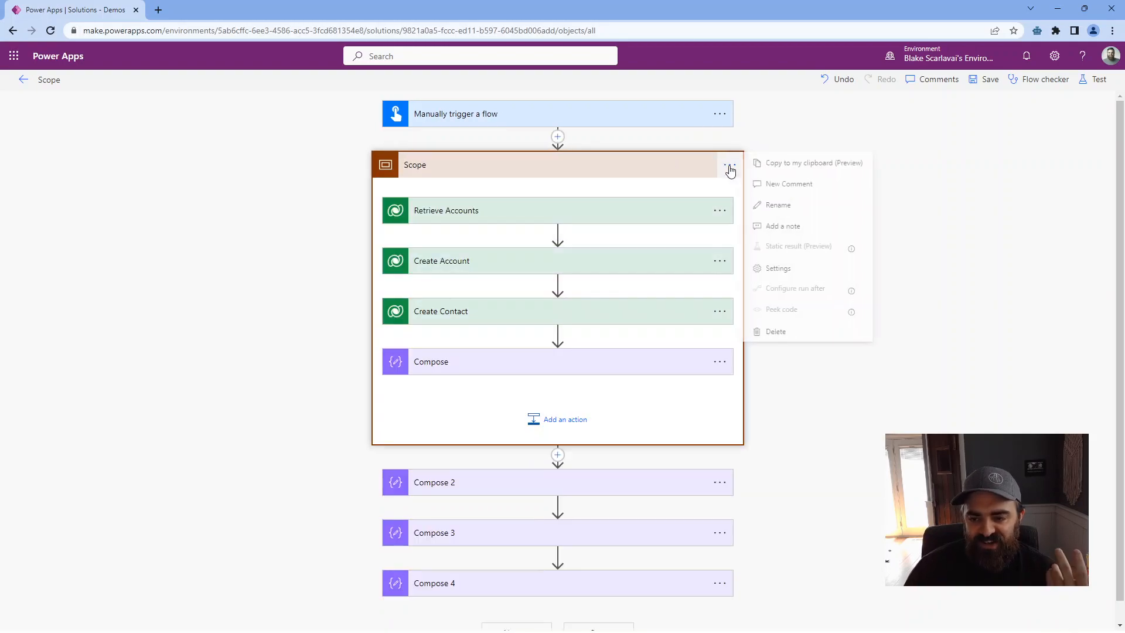
pyautogui.click(803, 166)
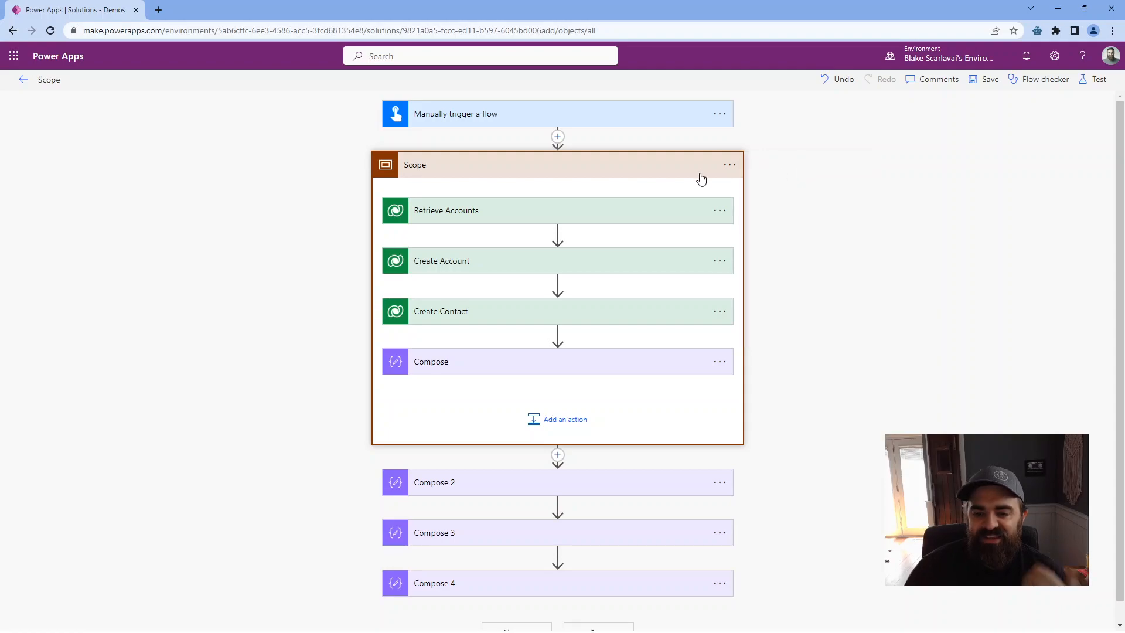
# Collapse the Scope and insert the copied Scope from the clipboard between it and Compose 2.
pyautogui.click(629, 168)
pyautogui.click(563, 187)
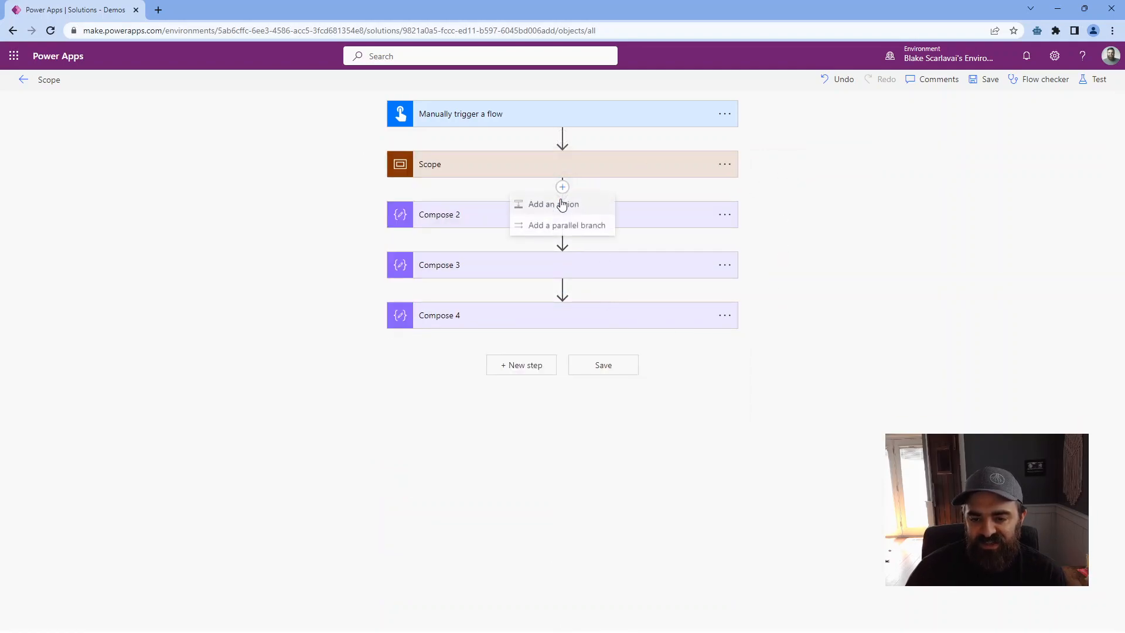
pyautogui.click(567, 210)
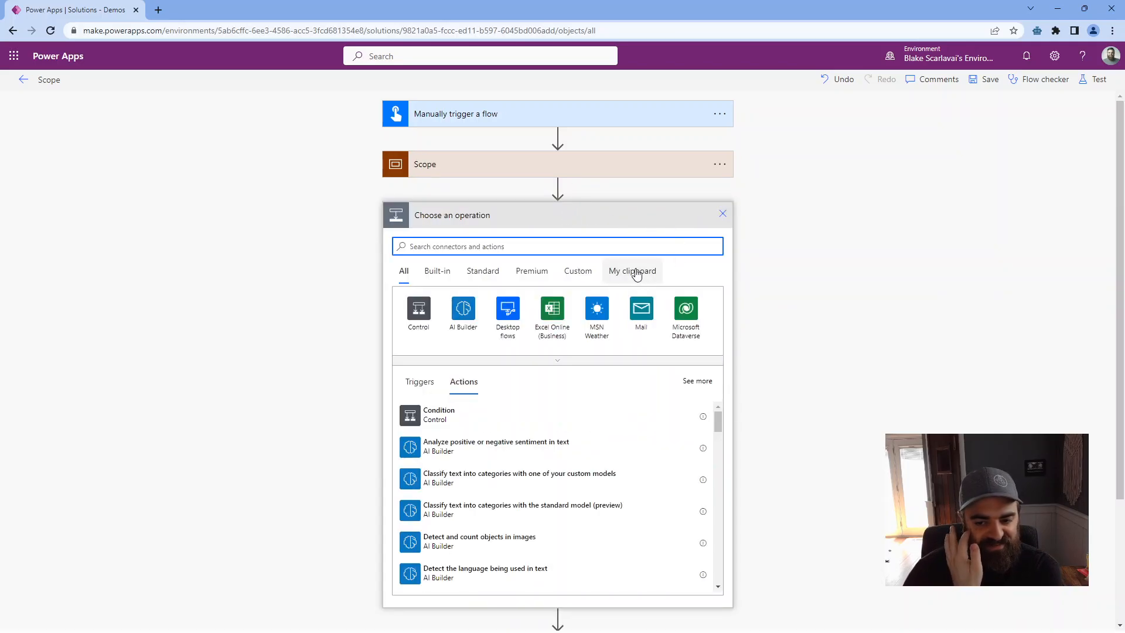
pyautogui.click(639, 271)
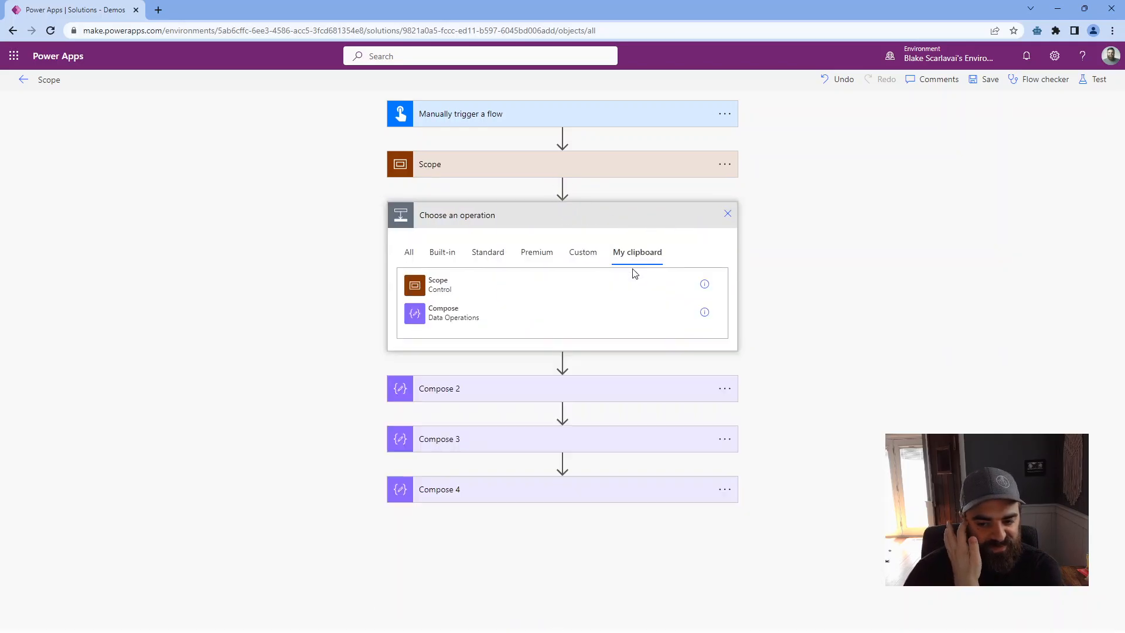
pyautogui.click(513, 289)
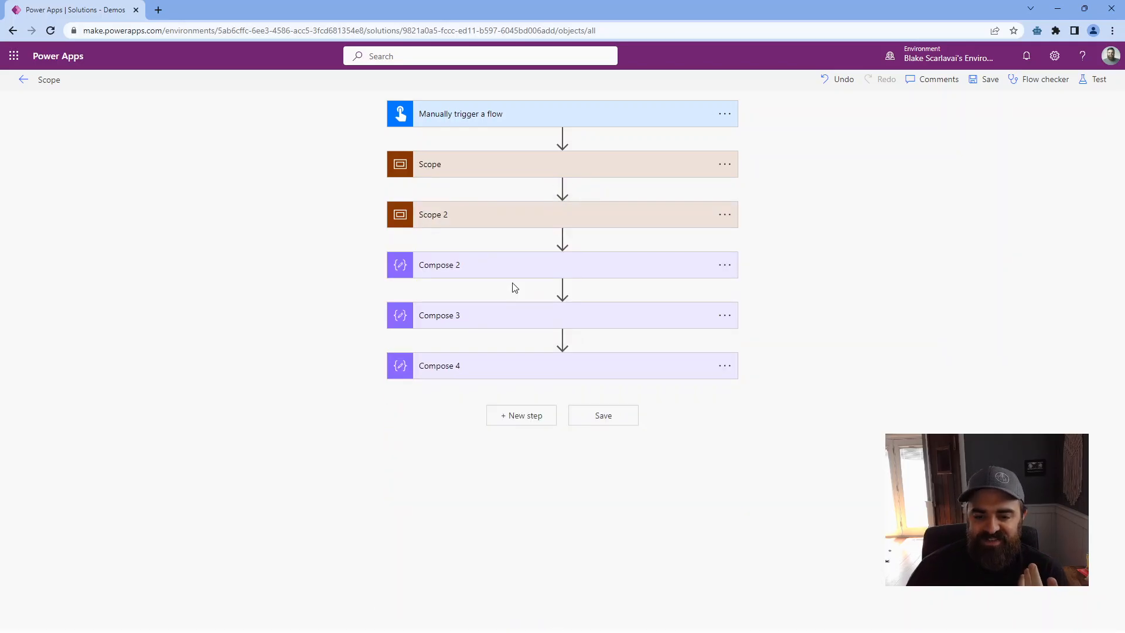
# Expand Scope 2 and the original Scope to compare their actions, and check the options available for Scope 2.
pyautogui.click(463, 216)
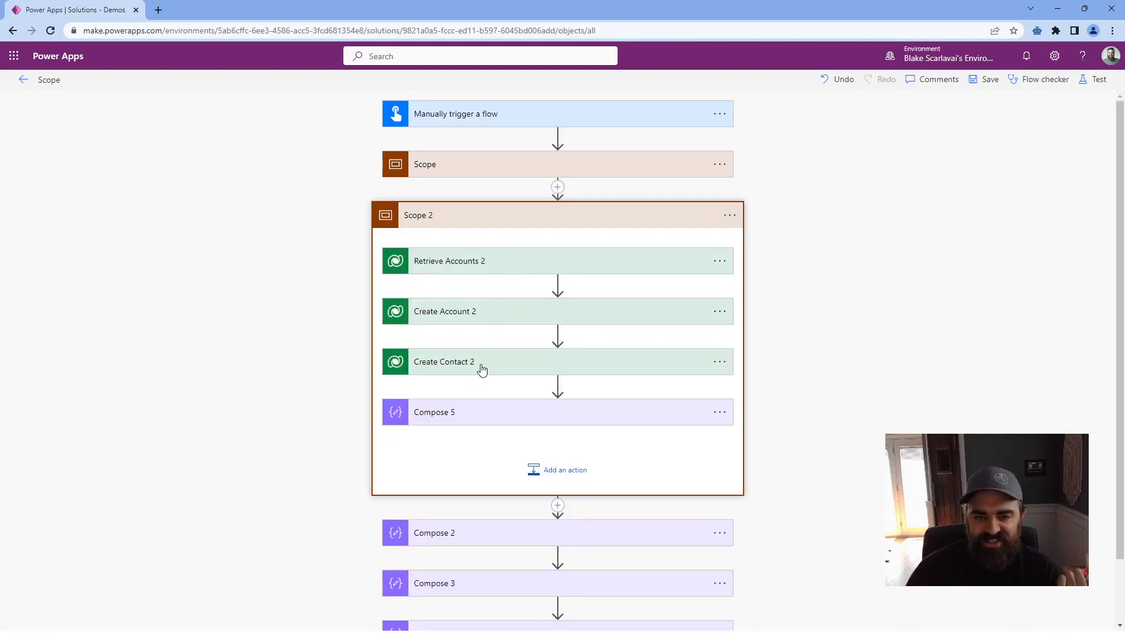
pyautogui.click(470, 166)
pyautogui.scroll(-2, 422, 422)
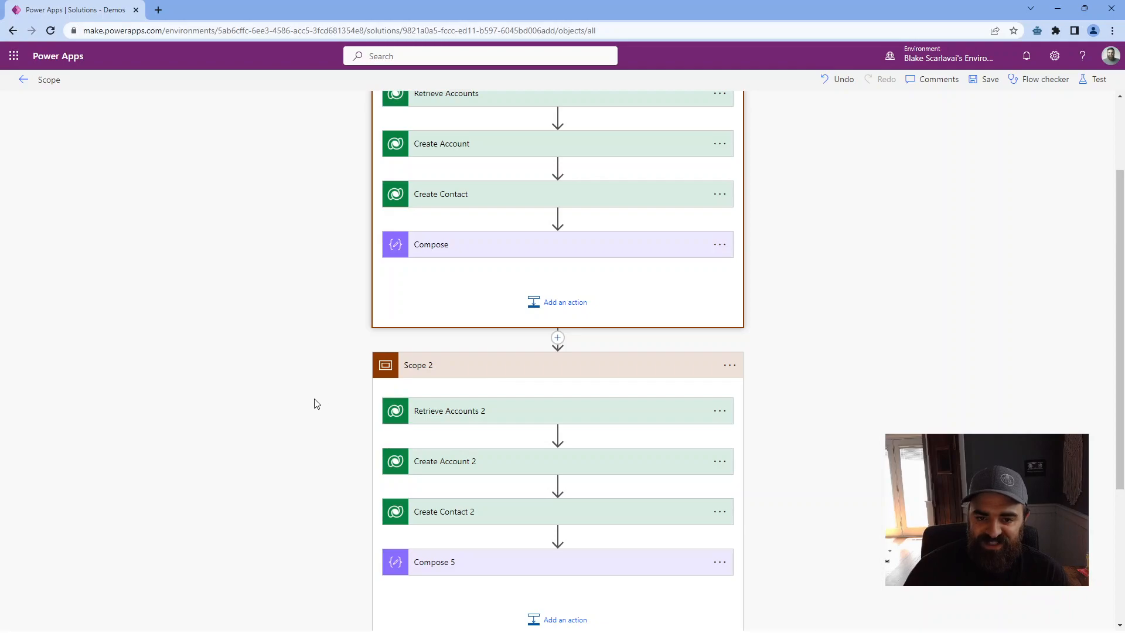
pyautogui.scroll(2, 399, 361)
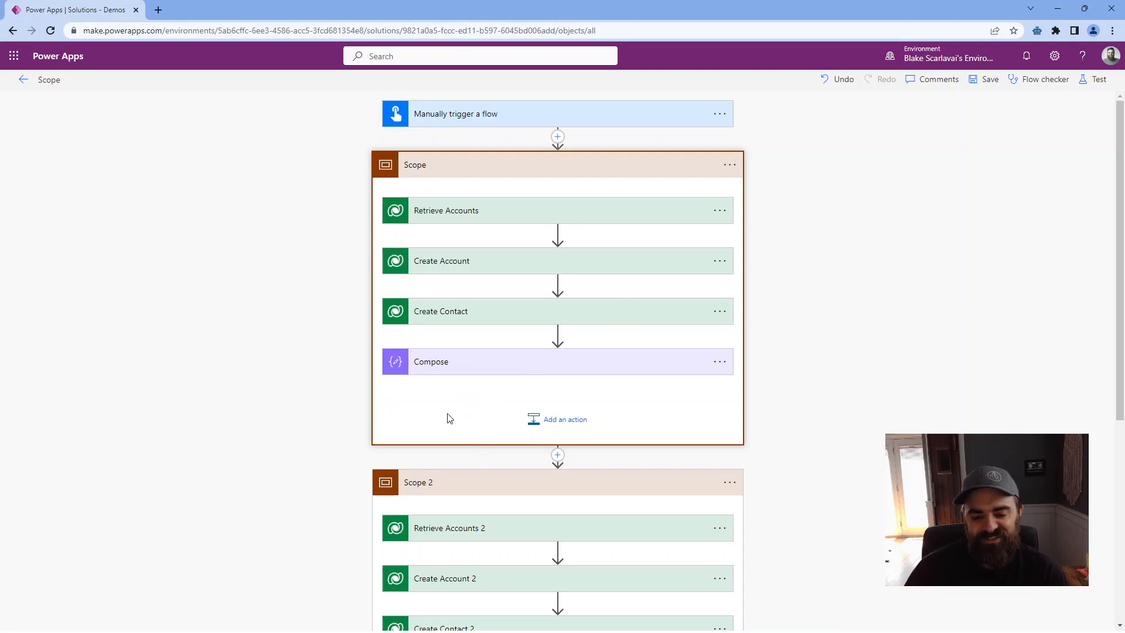
pyautogui.scroll(-2, 451, 422)
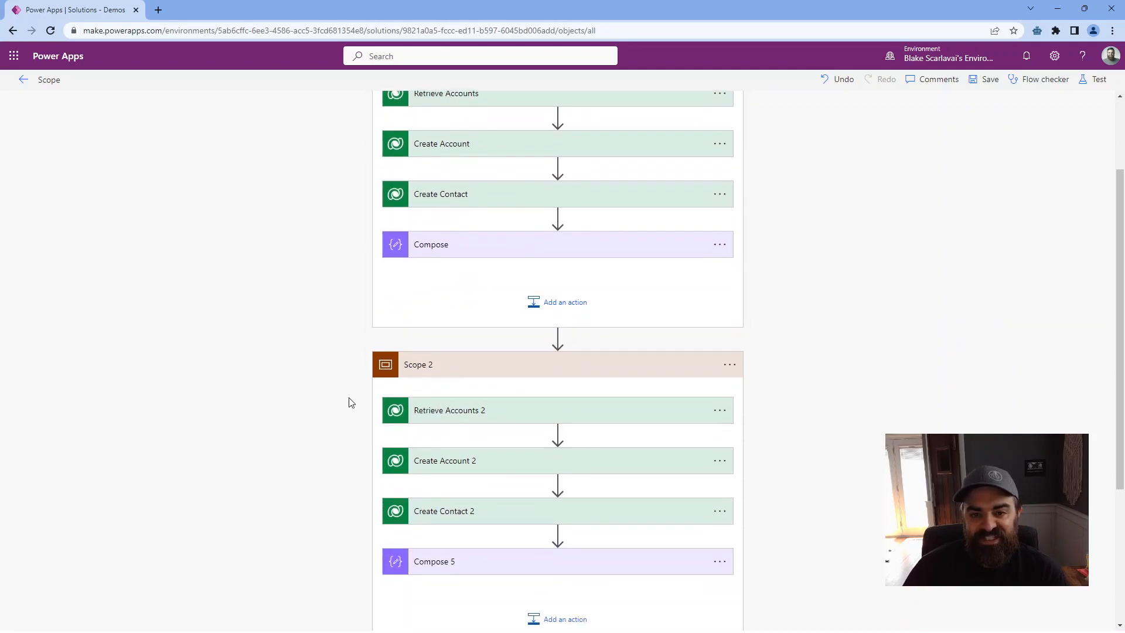
pyautogui.scroll(-1, 325, 402)
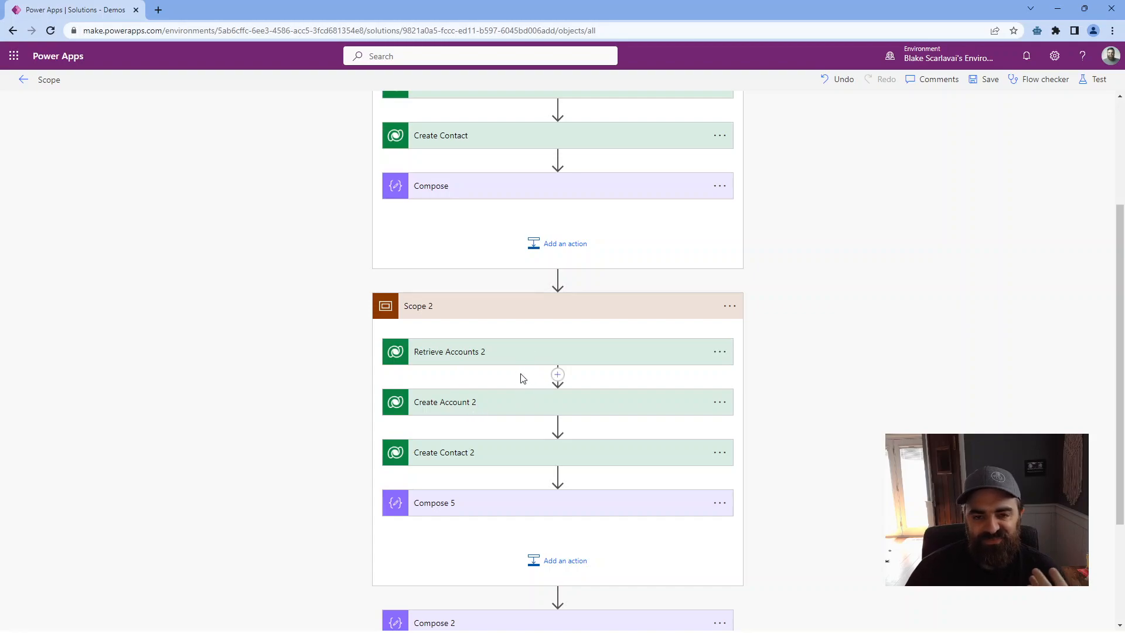
pyautogui.scroll(-2, 523, 378)
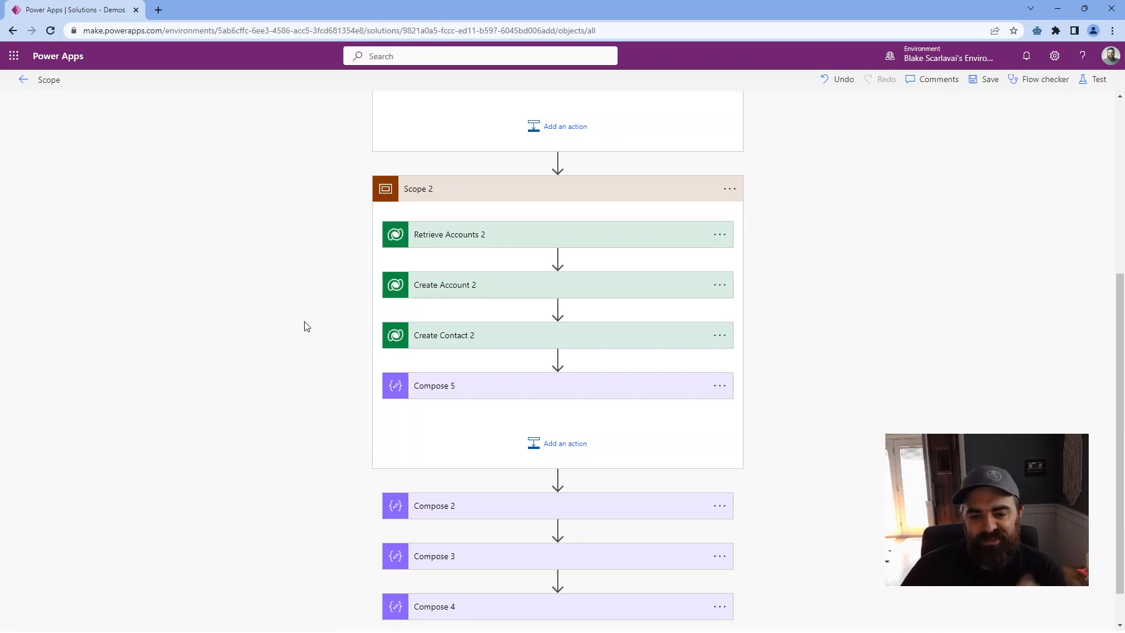
pyautogui.click(728, 189)
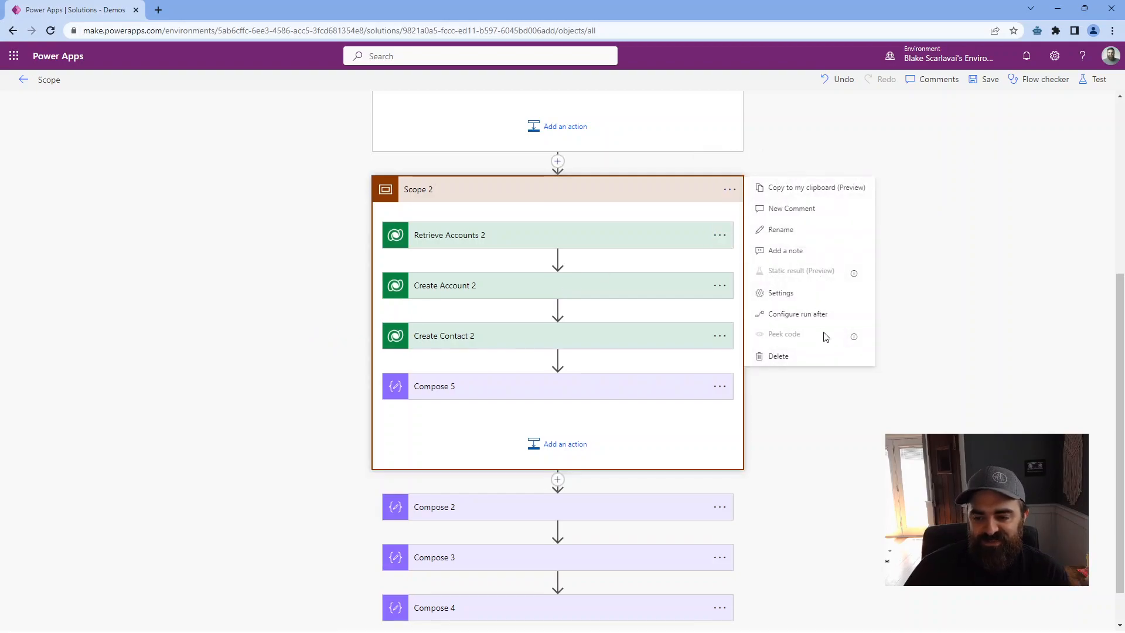
pyautogui.click(868, 411)
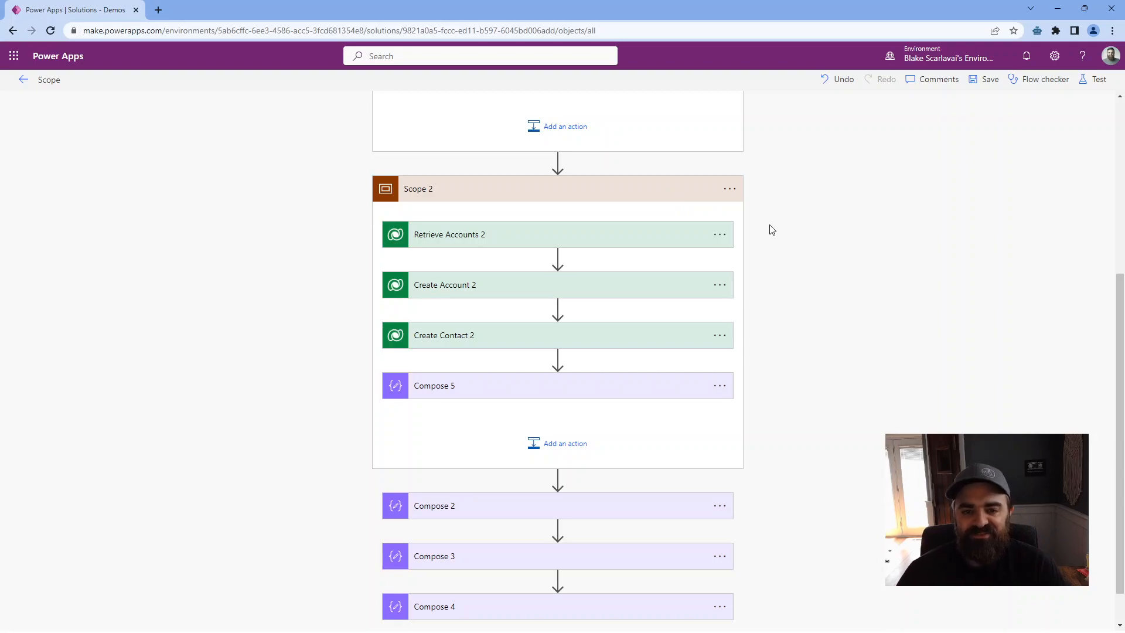
# Collapse both Scopes to view the condensed flow and expand them again to show their contents.
pyautogui.click(636, 193)
pyautogui.click(596, 165)
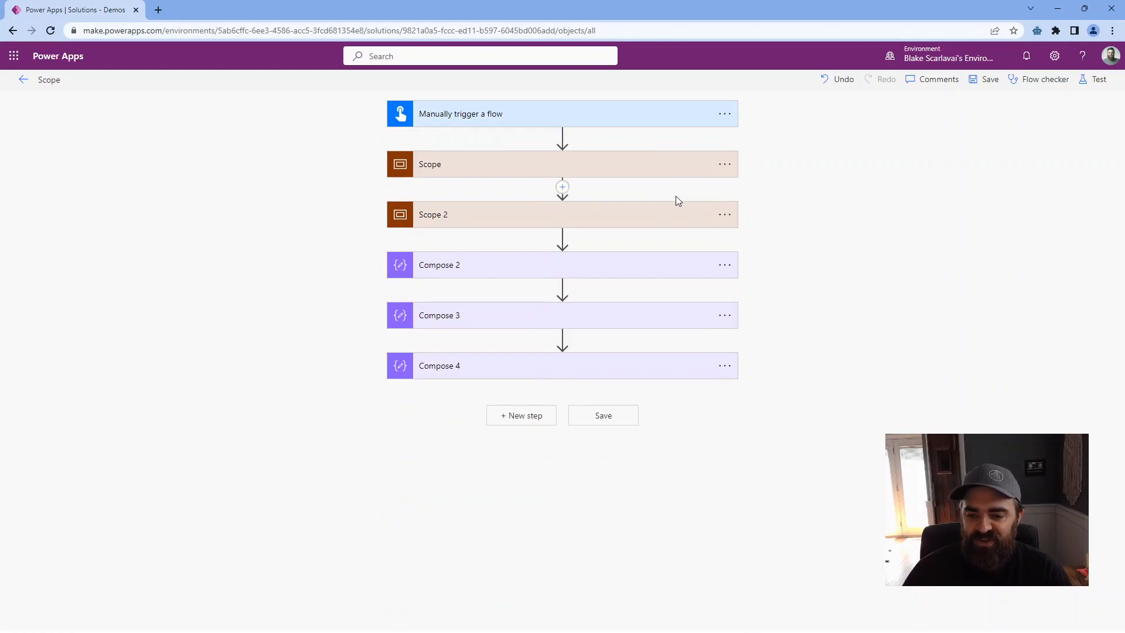
pyautogui.click(605, 218)
pyautogui.click(628, 168)
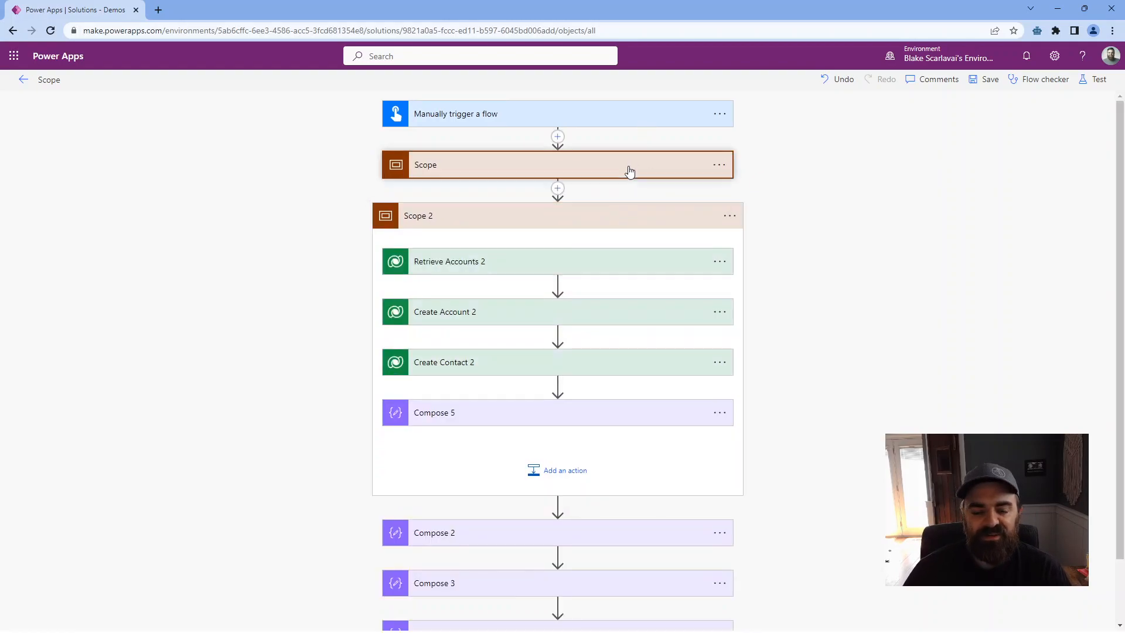
pyautogui.click(662, 141)
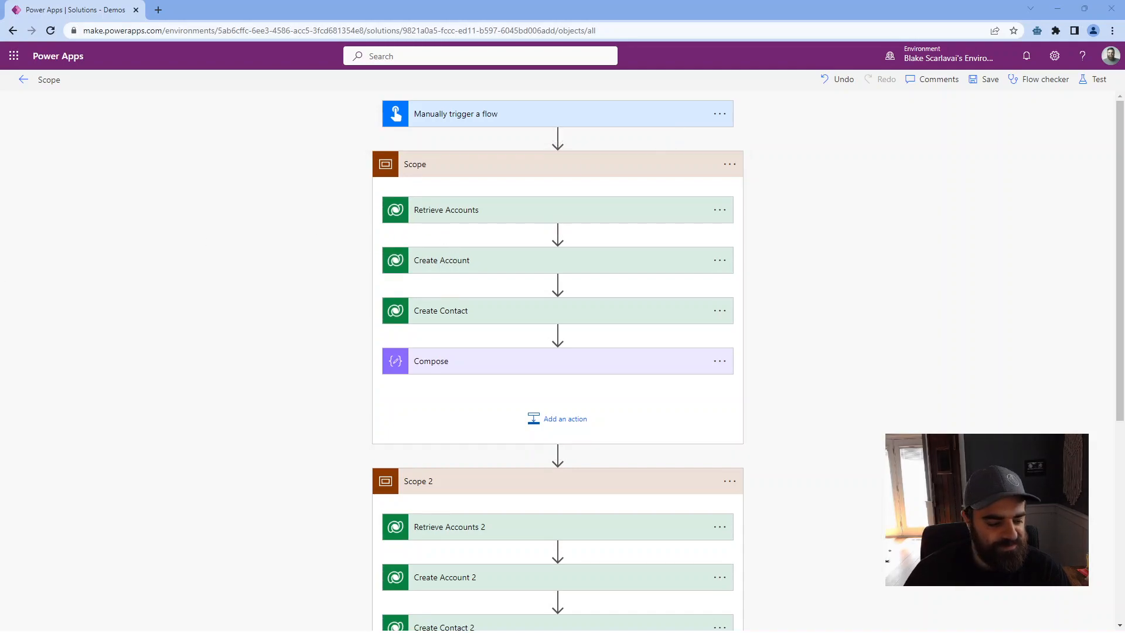